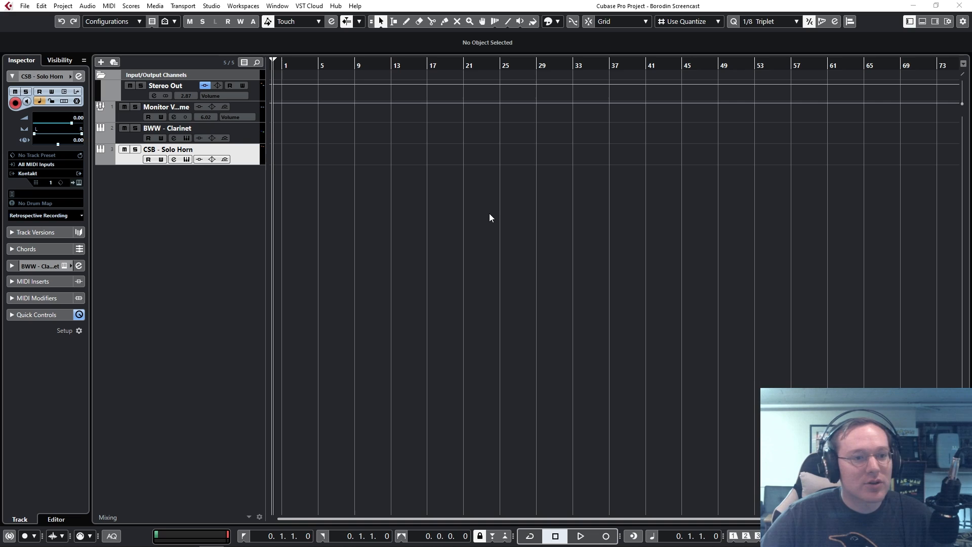
Open the channel settings and the Kontakt instrument of the CSB - Solo Horn track, and spread the two windows apart.
{"action": "left_click", "coordinate": [79, 78]}
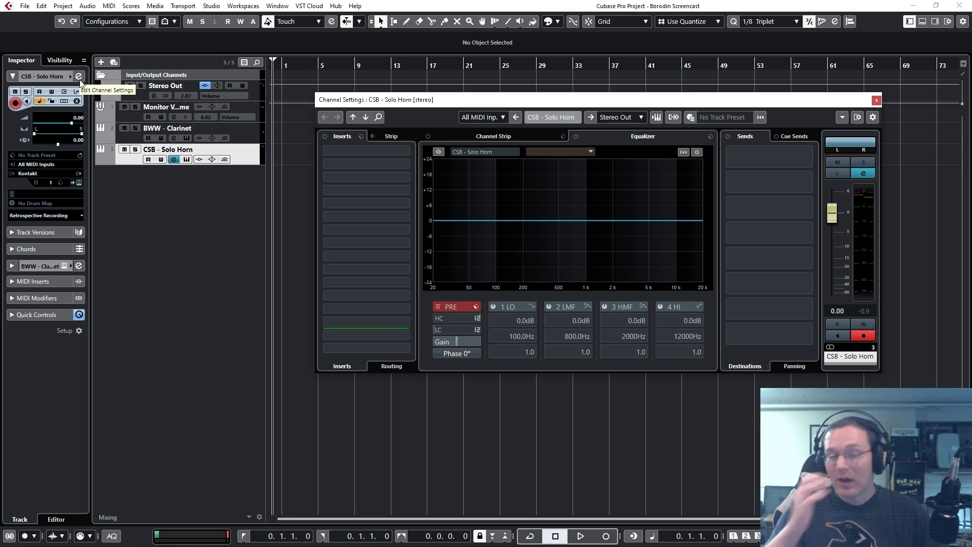
{"action": "left_click", "coordinate": [189, 160]}
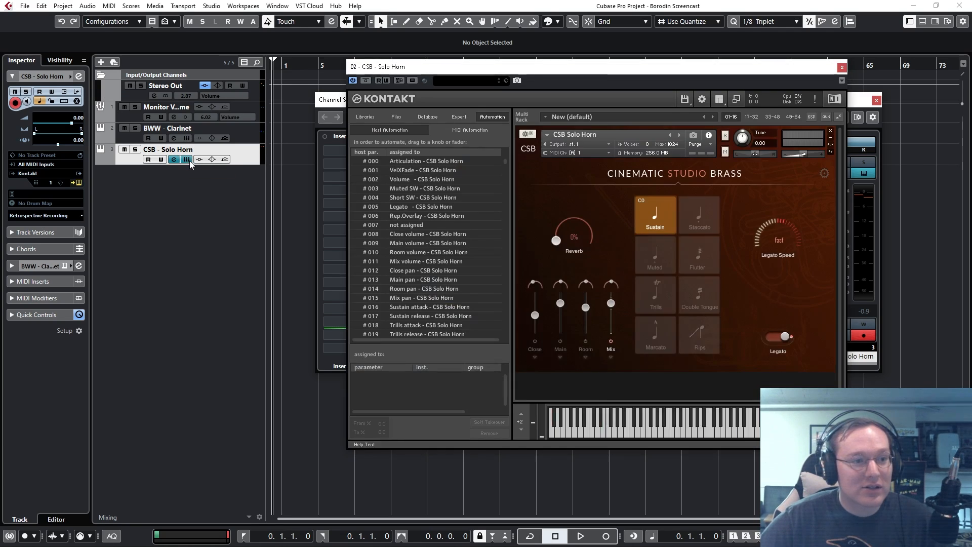
{"action": "left_click_drag", "start_coordinate": [636, 67], "coordinate": [327, 57]}
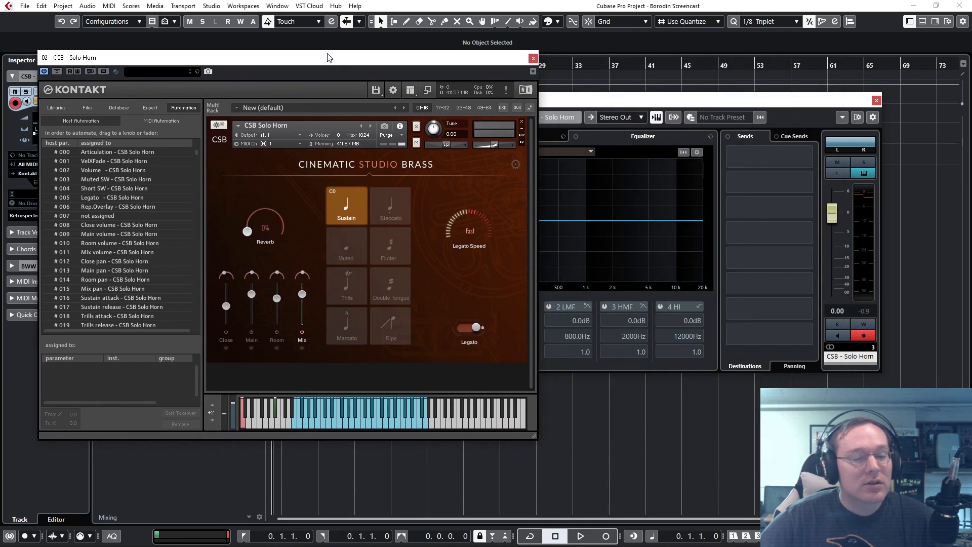
{"action": "left_click_drag", "start_coordinate": [692, 104], "coordinate": [748, 214]}
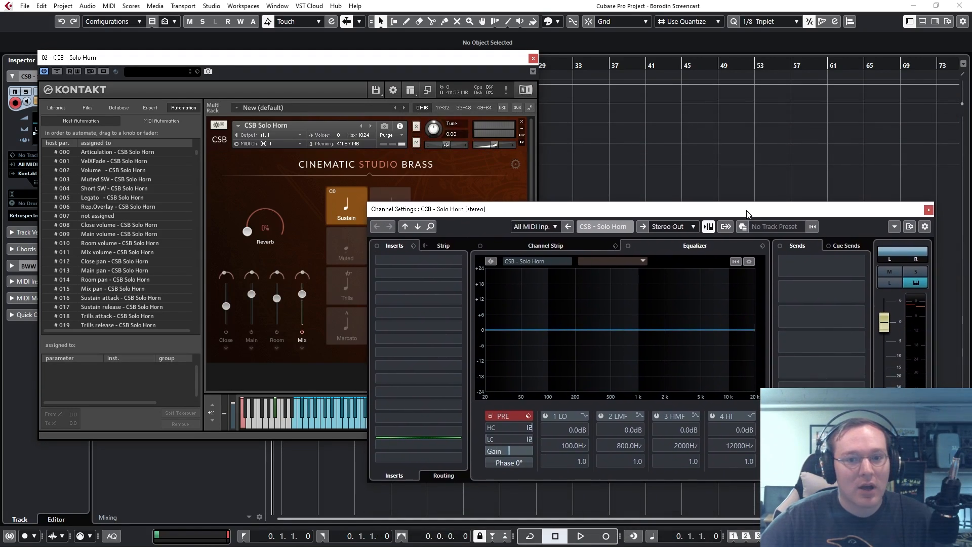
{"action": "left_click_drag", "start_coordinate": [471, 61], "coordinate": [361, 49]}
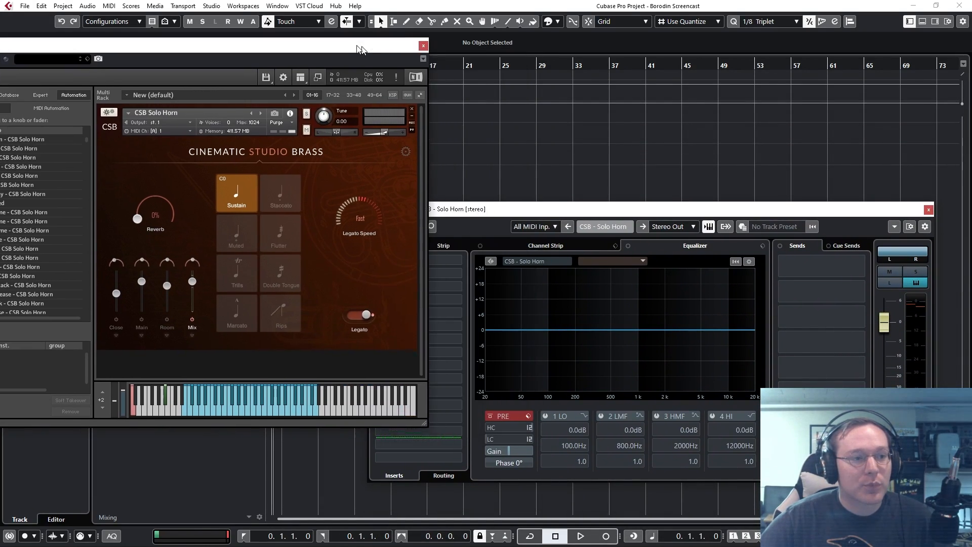
Hide Kontakt's browser pane and arrange the instrument and channel settings windows side by side.
{"action": "left_click", "coordinate": [301, 77]}
{"action": "left_click", "coordinate": [312, 85]}
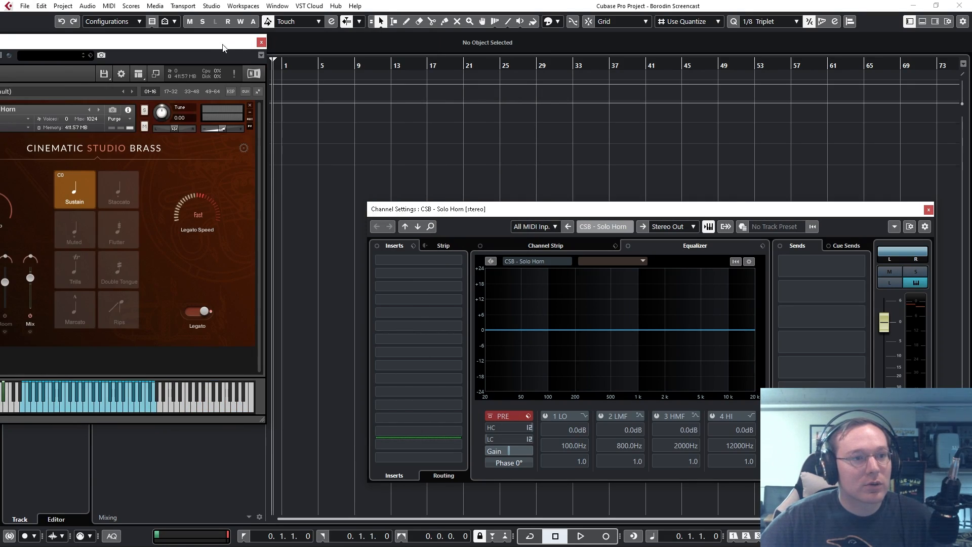
{"action": "left_click_drag", "start_coordinate": [223, 48], "coordinate": [312, 36]}
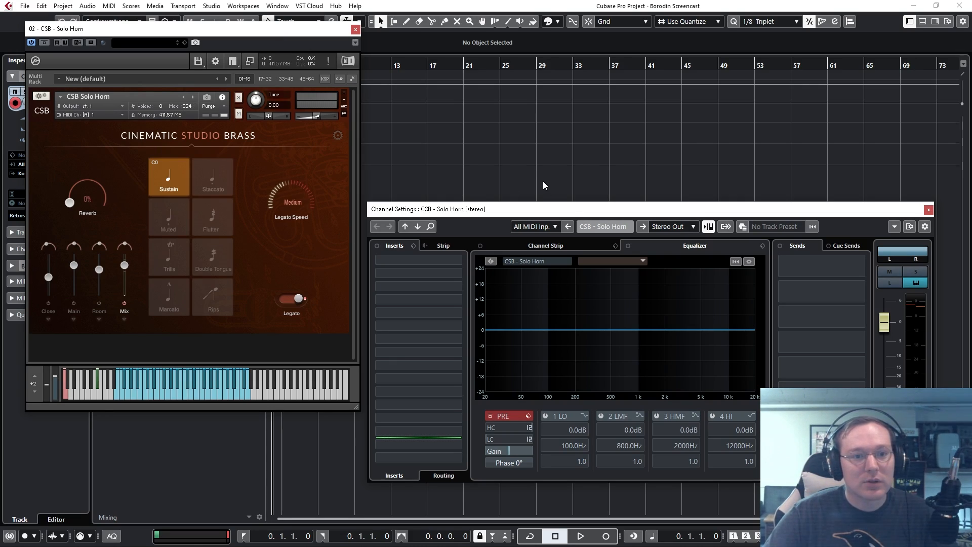
{"action": "left_click_drag", "start_coordinate": [559, 211], "coordinate": [559, 138]}
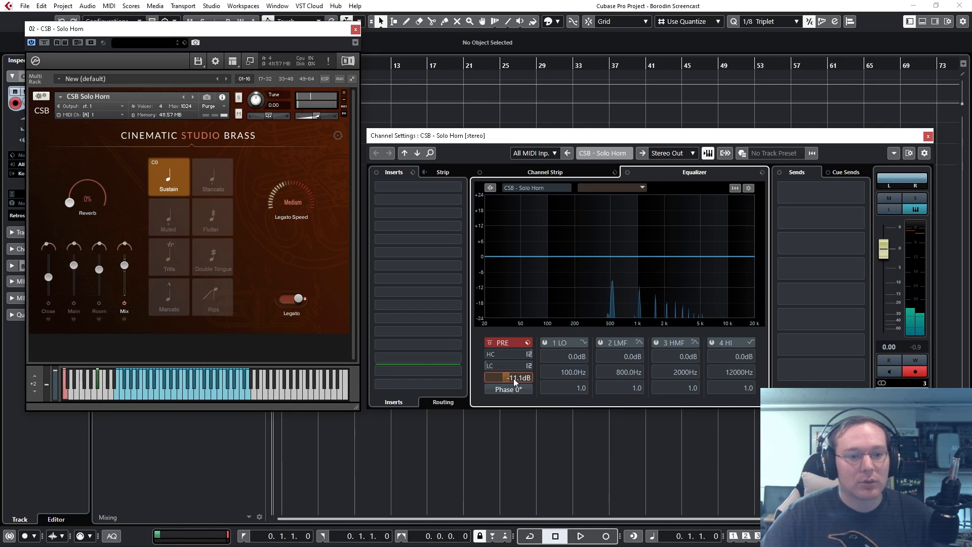
Adjust the Solo Horn channel's pre-gain, close its channel settings, and move the instrument window clear of the track list.
{"action": "left_click_drag", "start_coordinate": [514, 378], "coordinate": [517, 379]}
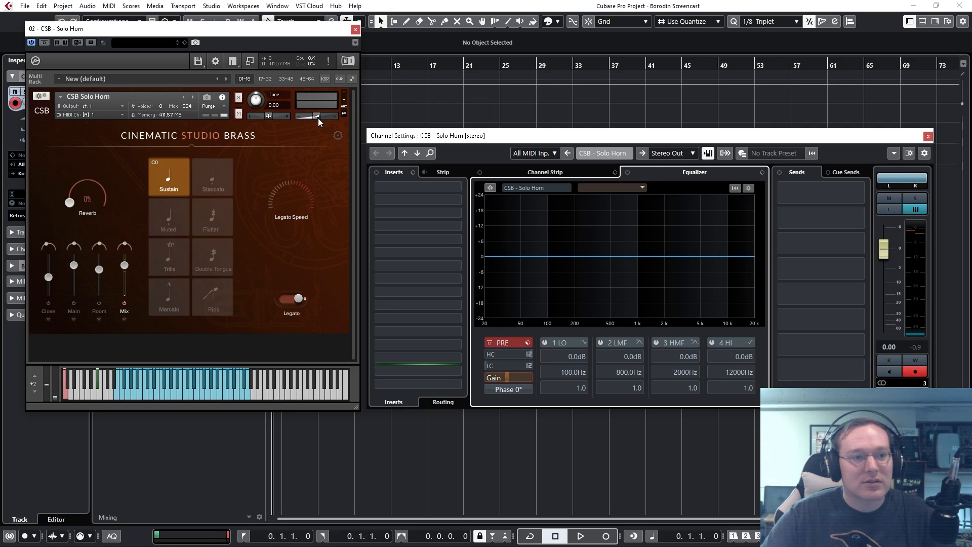
{"action": "mouse_move", "coordinate": [318, 117]}
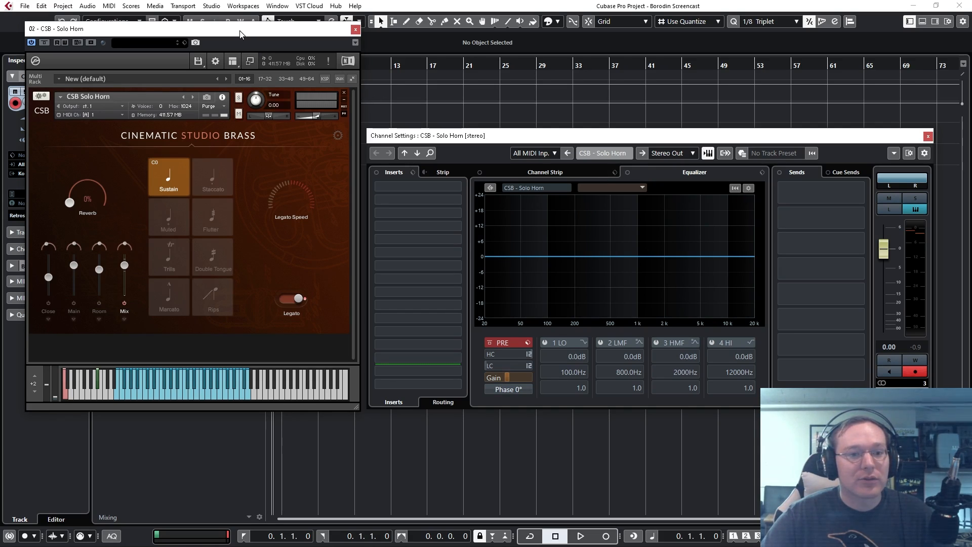
{"action": "left_click", "coordinate": [928, 137]}
{"action": "left_click_drag", "start_coordinate": [229, 29], "coordinate": [674, 81]}
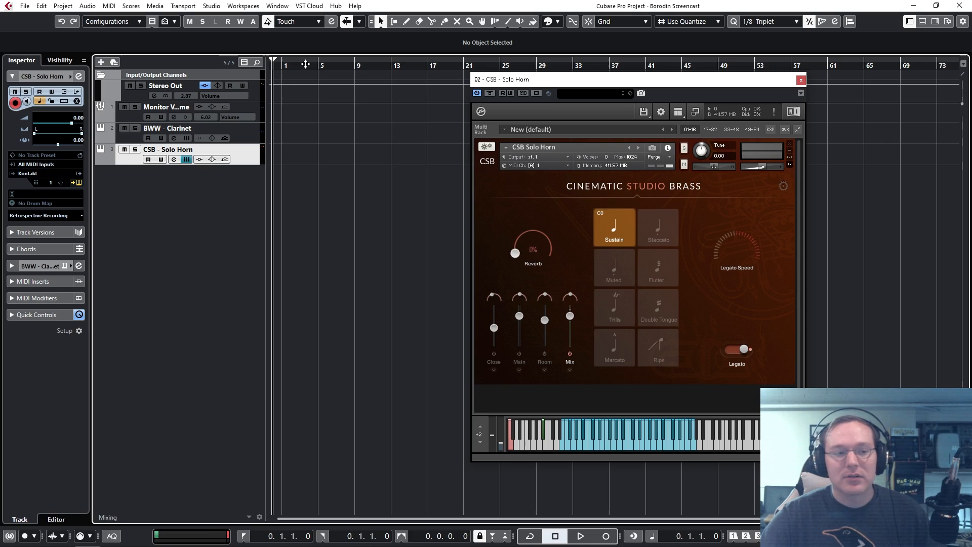
Record a MIDI take on the CSB - Solo Horn track from the project start to about bar 23, keeping the part uncovered.
{"action": "key", "text": "KP_Multiply"}
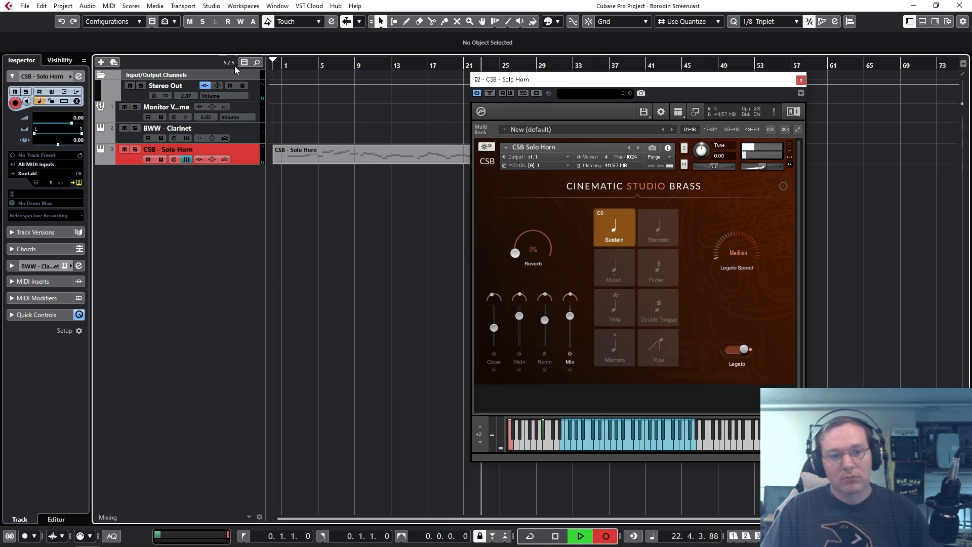
{"action": "key", "text": "space"}
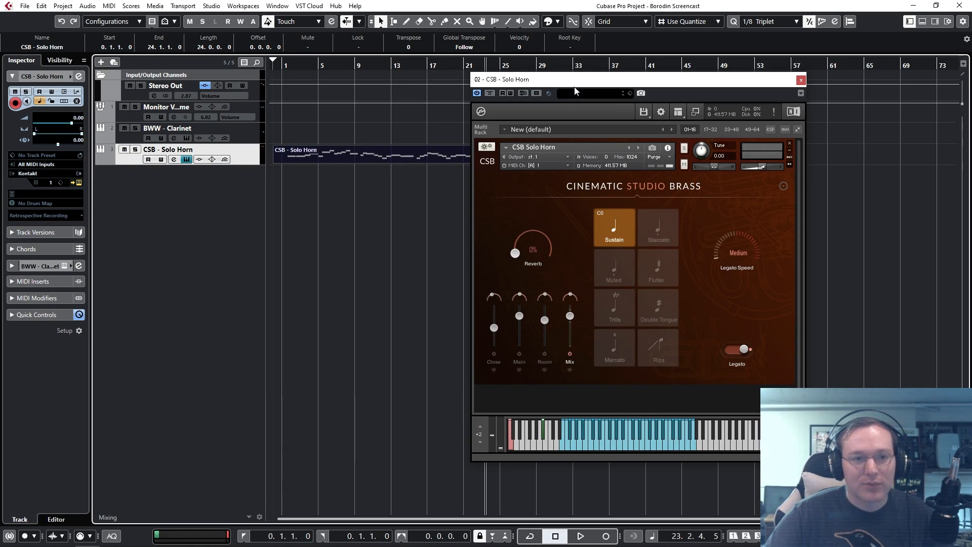
{"action": "left_click_drag", "start_coordinate": [767, 81], "coordinate": [891, 87]}
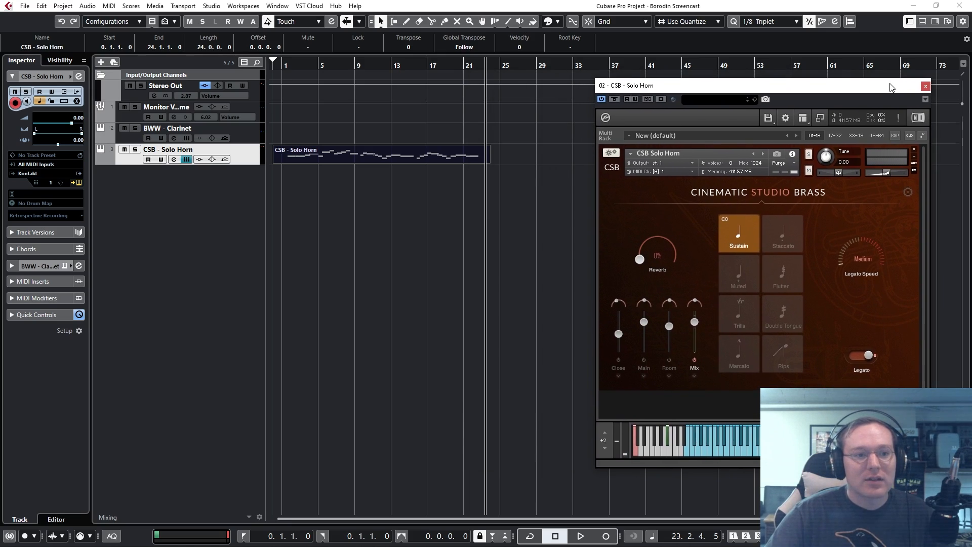
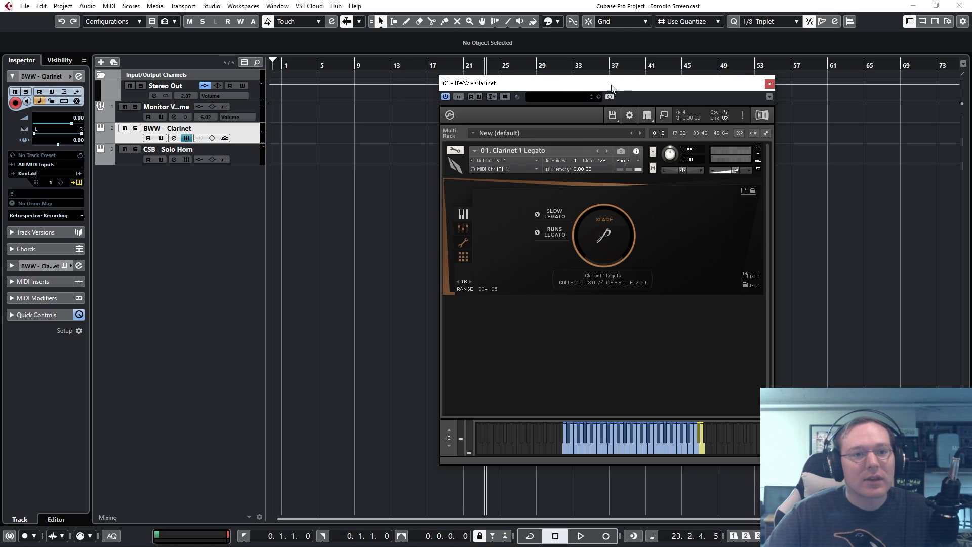
Transpose the BWW - Clarinet track by -2 in its MIDI modifiers.
{"action": "left_click_drag", "start_coordinate": [612, 87], "coordinate": [672, 75]}
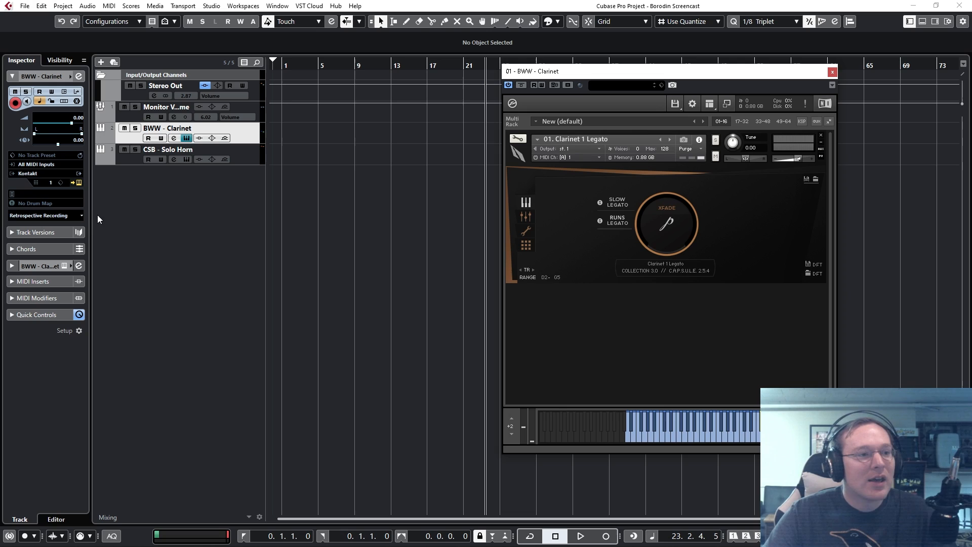
{"action": "left_click", "coordinate": [35, 298]}
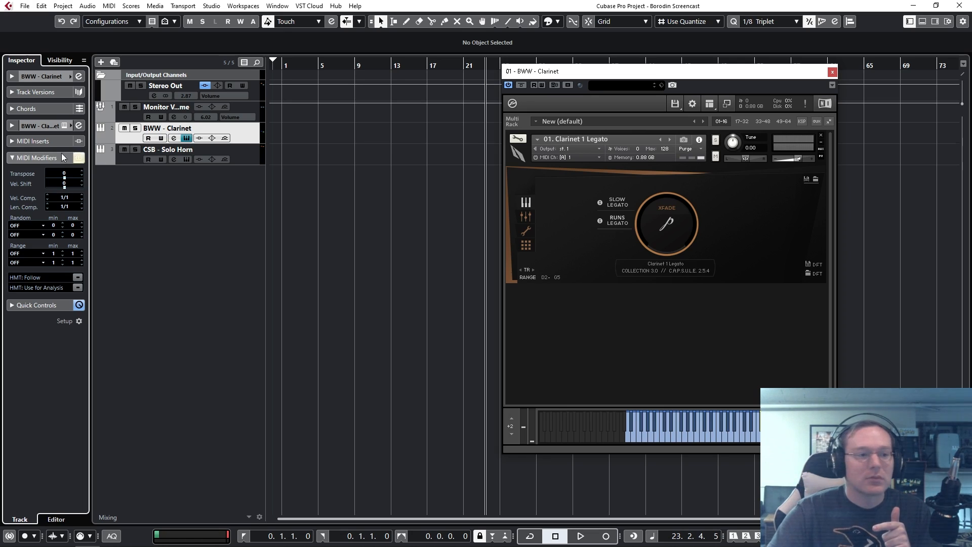
{"action": "left_click_drag", "start_coordinate": [83, 177], "coordinate": [63, 177]}
{"action": "double_click", "coordinate": [64, 175]}
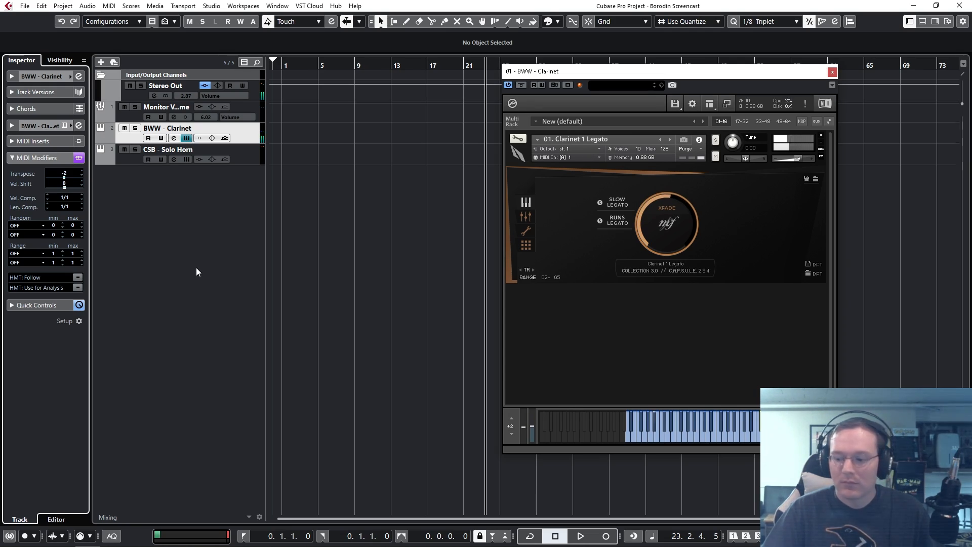
Alternate between the Solo Horn and Clarinet tracks to compare how they sound, ending on the Clarinet.
{"action": "left_click", "coordinate": [247, 156]}
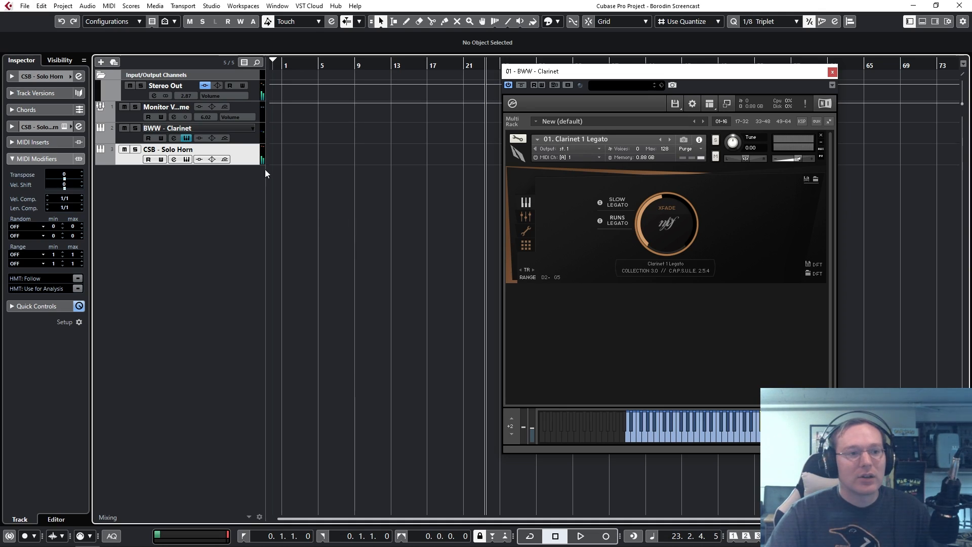
{"action": "left_click", "coordinate": [252, 142]}
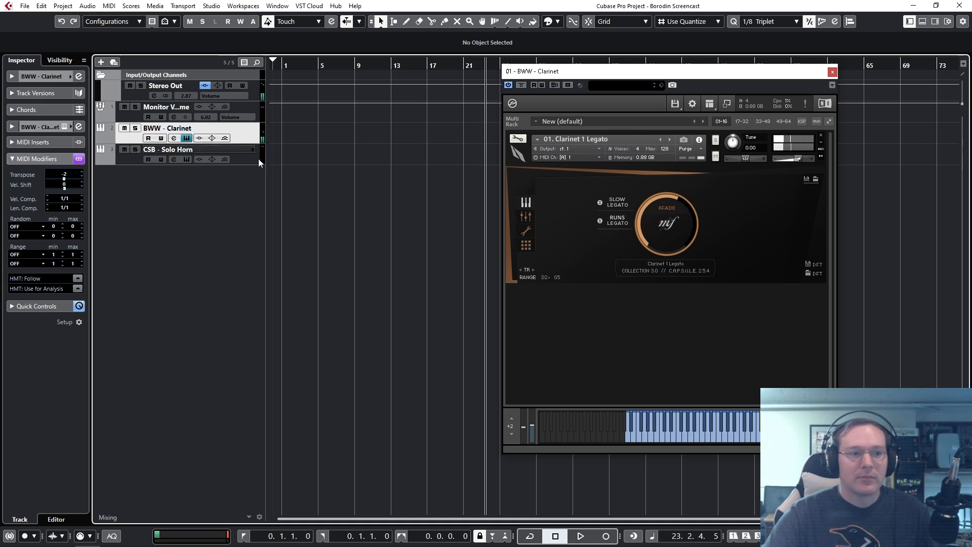
{"action": "left_click", "coordinate": [245, 164]}
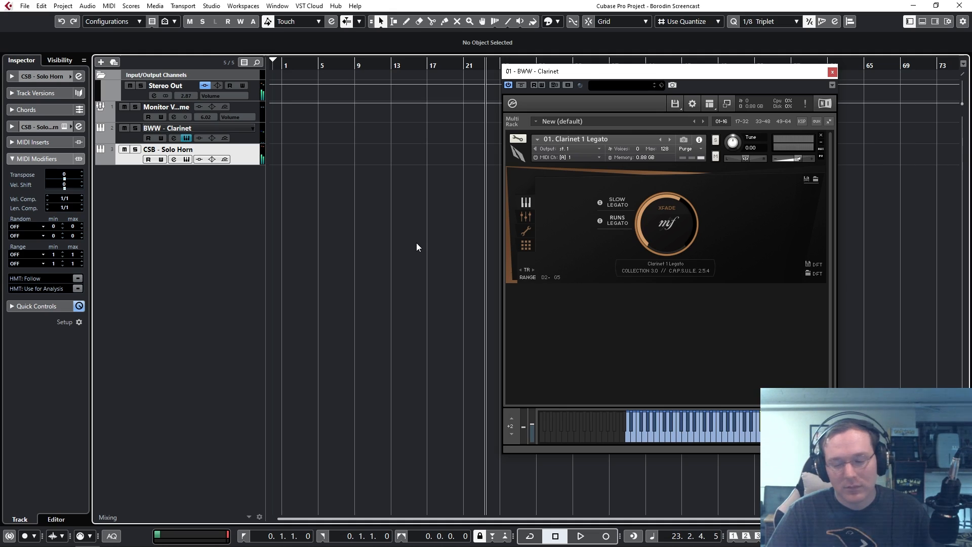
{"action": "left_click", "coordinate": [242, 134]}
Close the Clarinet instrument window and record a MIDI take on its track from the project start to about bar 25.
{"action": "left_click", "coordinate": [12, 77]}
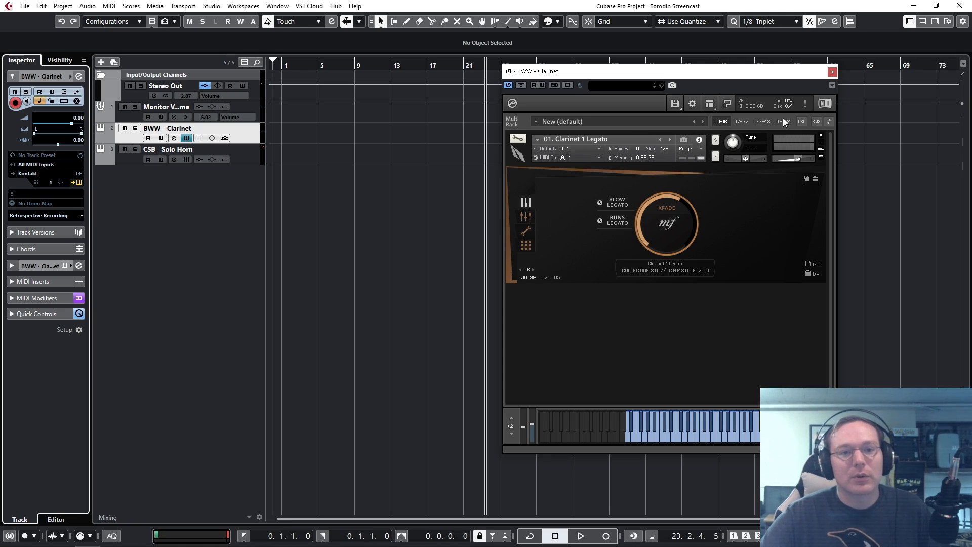
{"action": "left_click", "coordinate": [834, 72]}
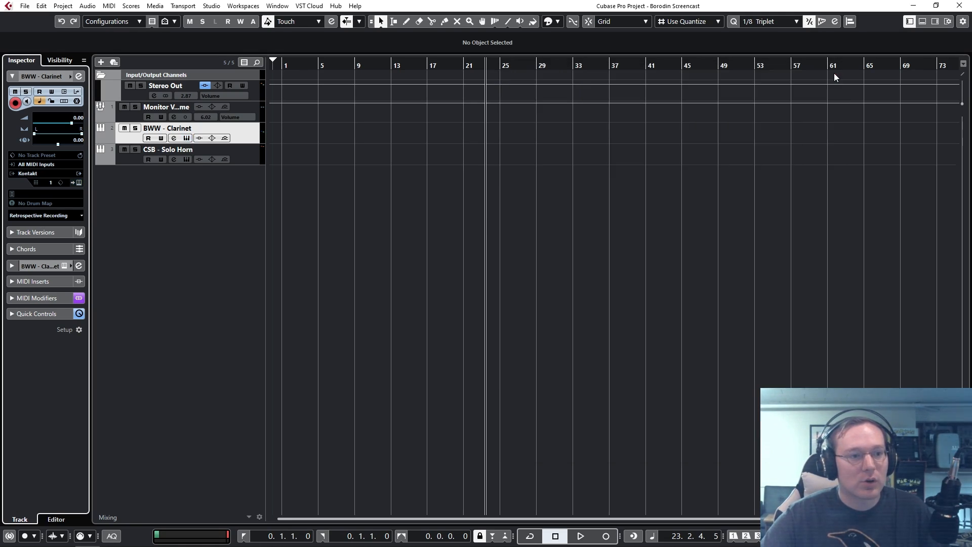
{"action": "key", "text": "Home"}
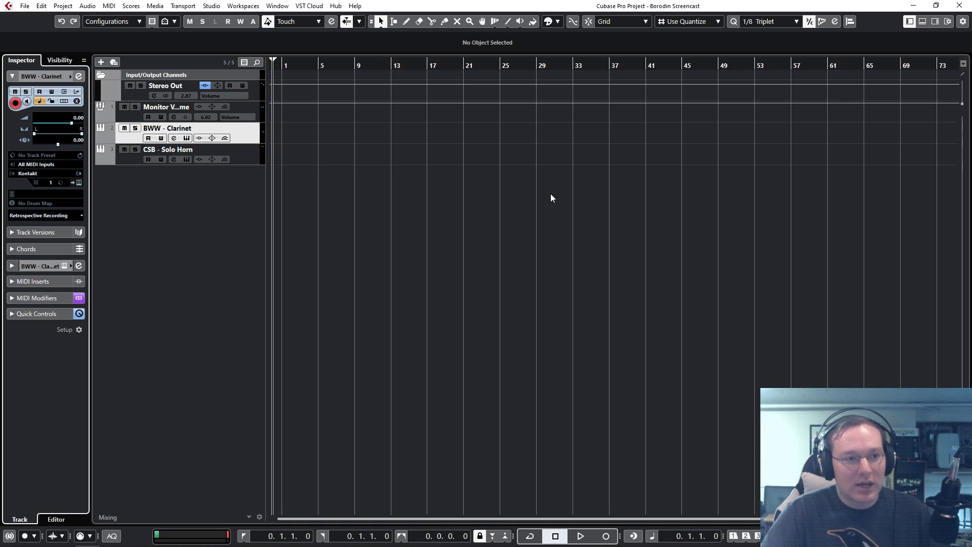
{"action": "key", "text": "KP_Multiply"}
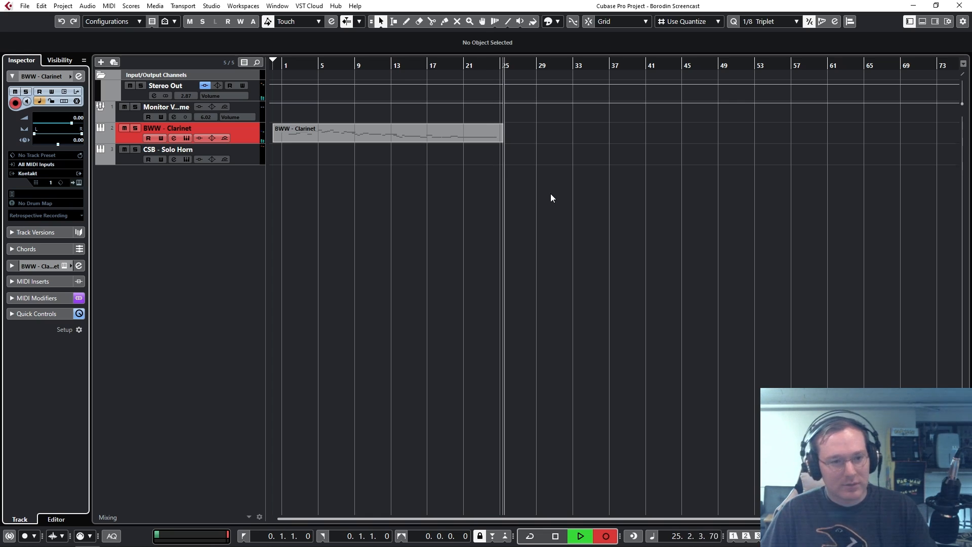
{"action": "key", "text": "space"}
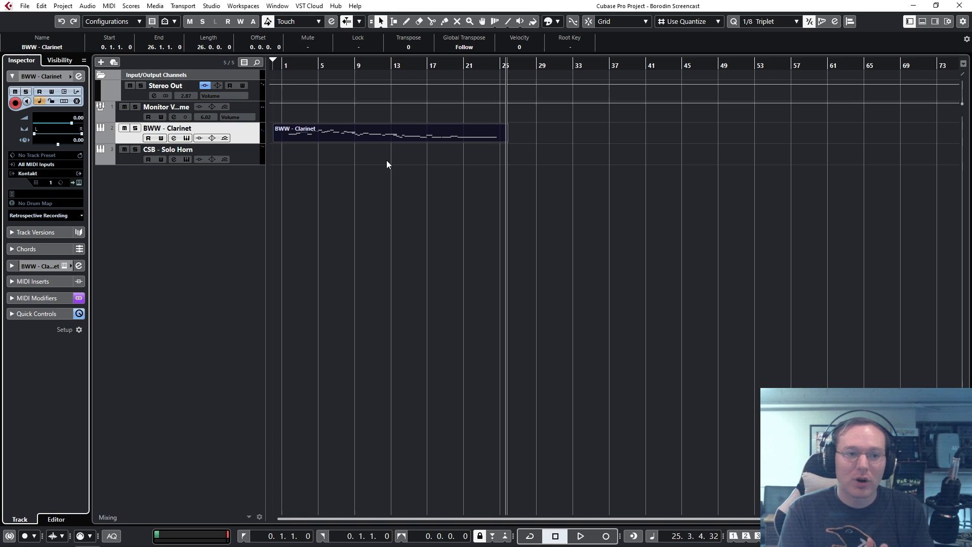
Render the recorded Clarinet part in place as separate events with dry processing, tail off, 32 bit float, and source events muted.
{"action": "right_click", "coordinate": [348, 133]}
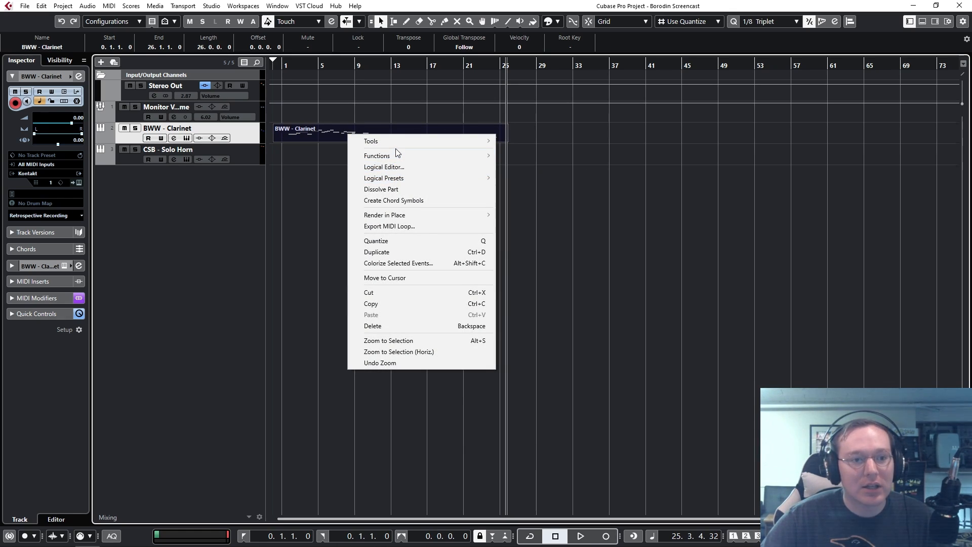
{"action": "mouse_move", "coordinate": [409, 215]}
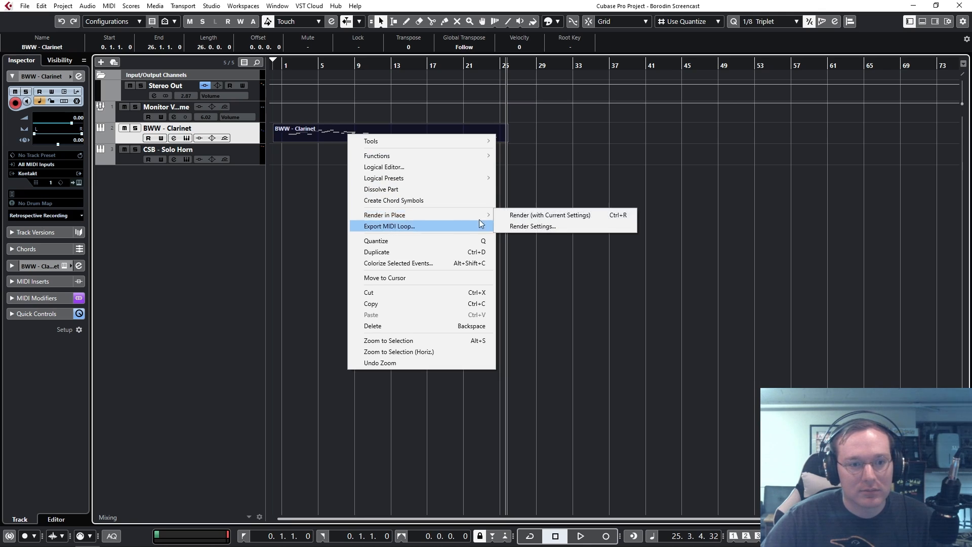
{"action": "left_click", "coordinate": [519, 227]}
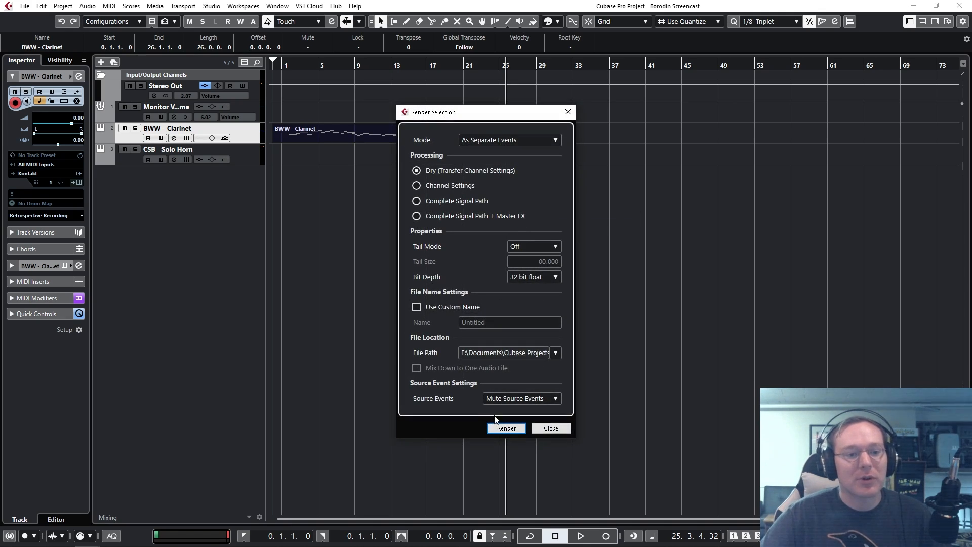
{"action": "left_click", "coordinate": [506, 427]}
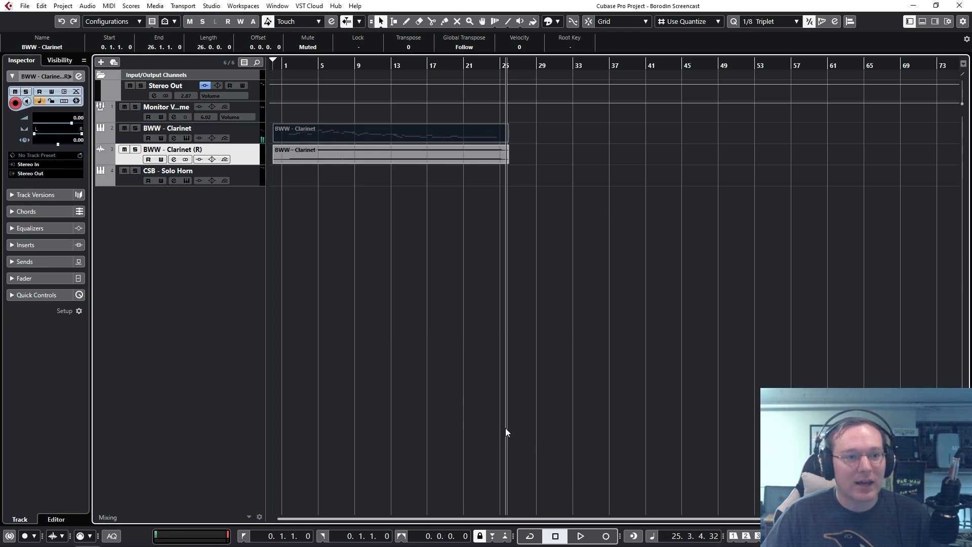
Enlarge the rendered Clarinet audio track, zoom to its event, and magnify the waveform vertically for inspection.
{"action": "key", "text": "z"}
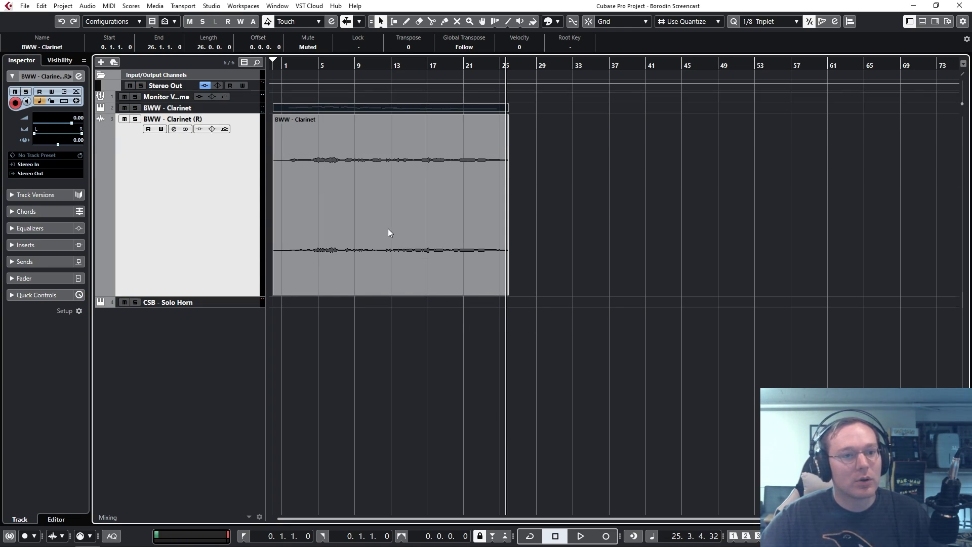
{"action": "left_click", "coordinate": [457, 175]}
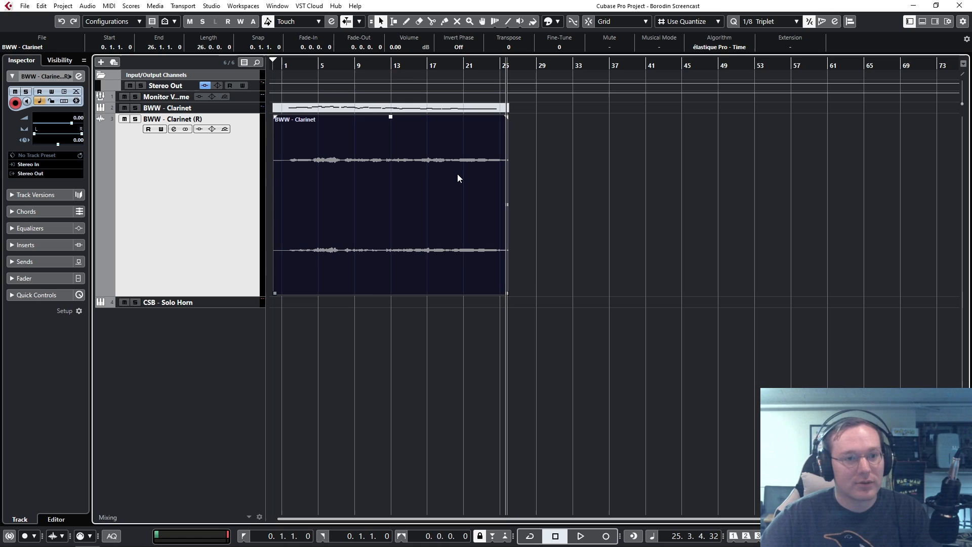
{"action": "key", "text": "alt+s"}
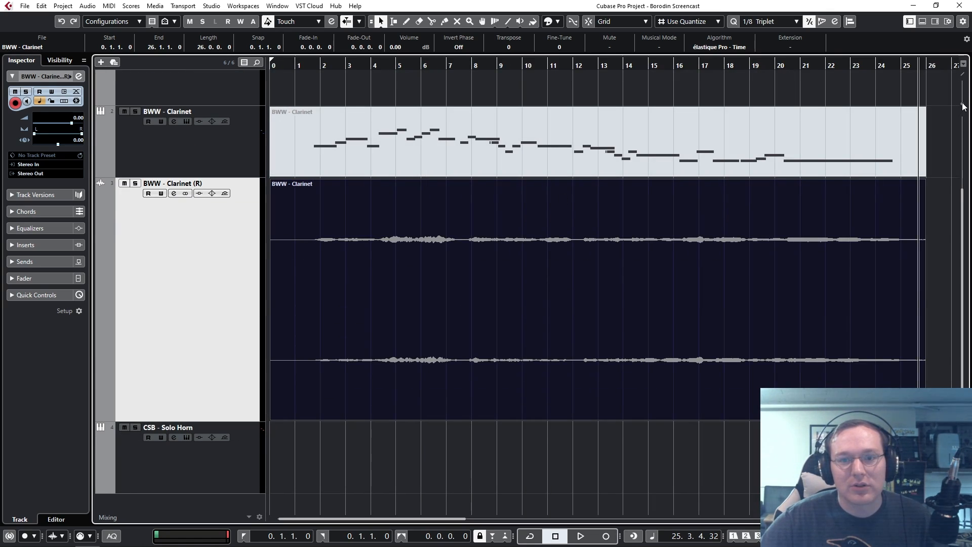
{"action": "left_click_drag", "start_coordinate": [964, 105], "coordinate": [963, 98]}
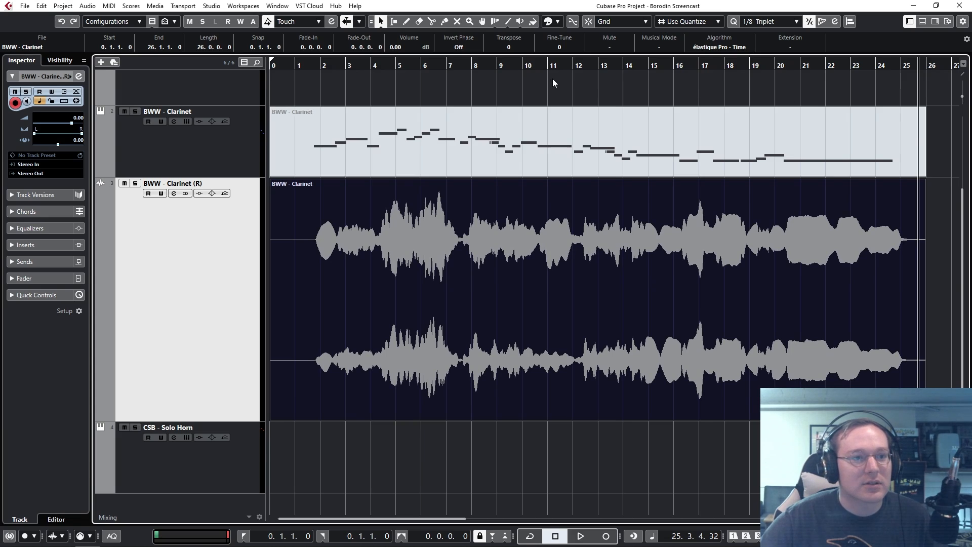
Solo the rendered Clarinet audio track and play it back from near the beginning.
{"action": "left_click", "coordinate": [135, 183]}
{"action": "left_click_drag", "start_coordinate": [468, 60], "coordinate": [312, 80]}
{"action": "key", "text": "space"}
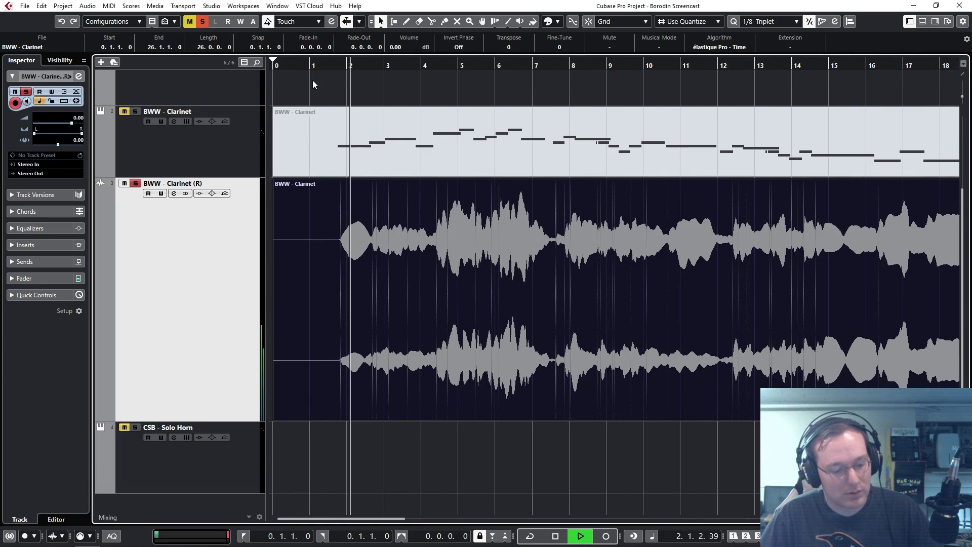
Listen to the rendered Clarinet audio up to about bar 7 and examine its waveform around bars 4 to 9.
{"action": "key", "text": "g"}
{"action": "key", "text": "f"}
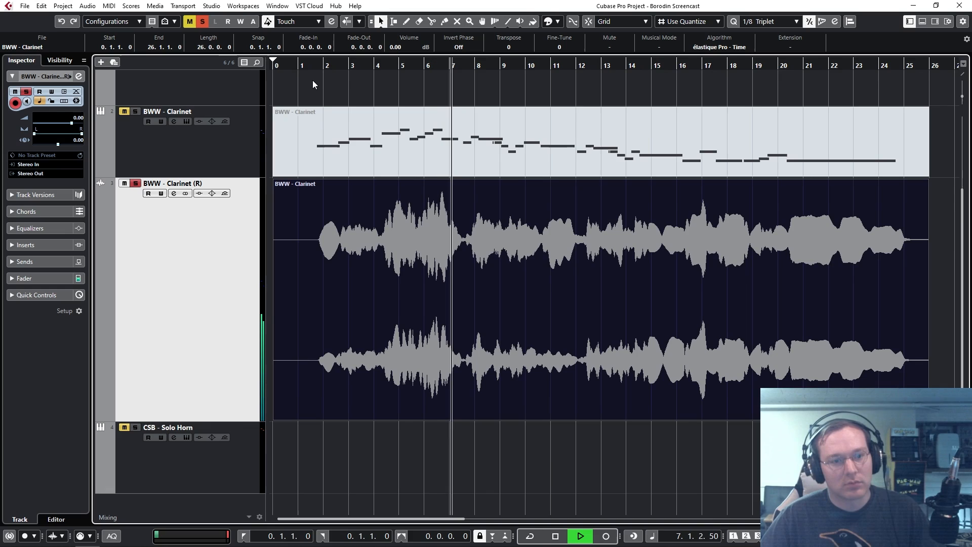
{"action": "key", "text": "space"}
{"action": "scroll", "coordinate": [375, 249], "scroll_direction": "up", "scroll_amount": 5}
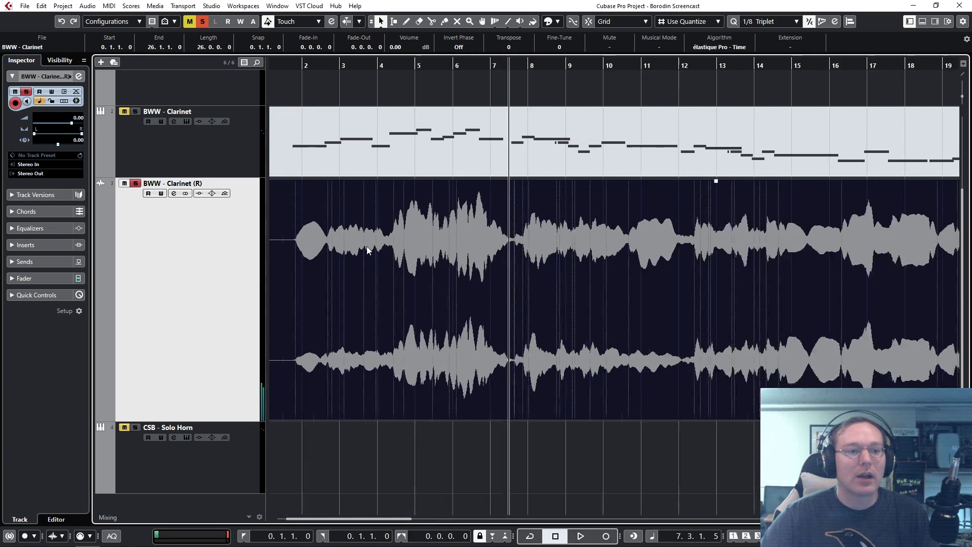
{"action": "scroll", "coordinate": [452, 253], "scroll_direction": "up", "scroll_amount": 2}
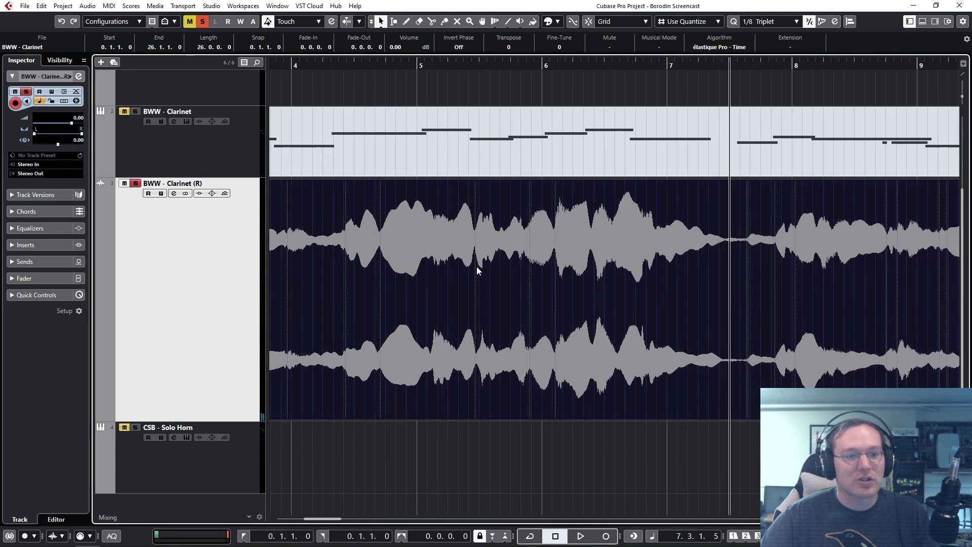
Replay the rendered Clarinet passage around bar 5 from several starting points, stopping each time before bar 6.
{"action": "left_click", "coordinate": [348, 70]}
{"action": "left_click", "coordinate": [315, 71]}
{"action": "key", "text": "space"}
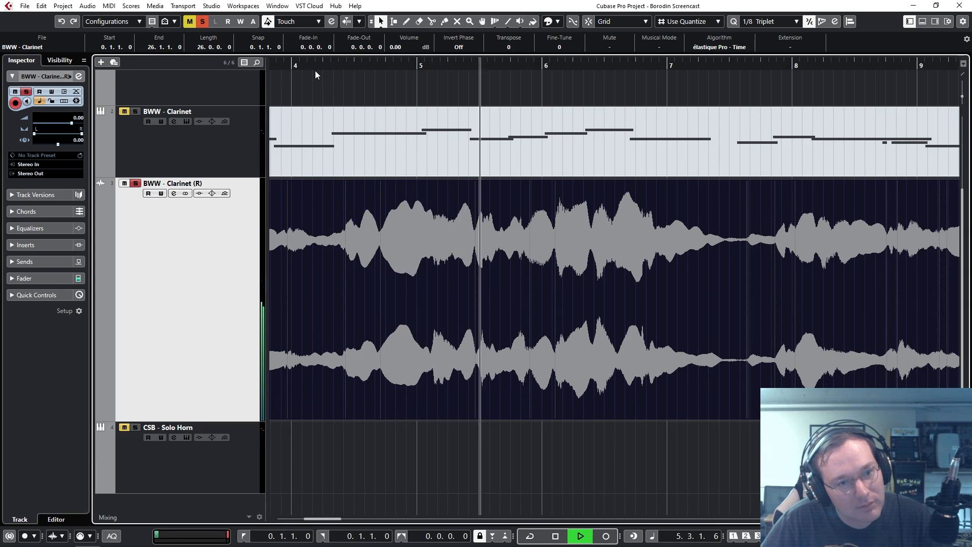
{"action": "key", "text": "space"}
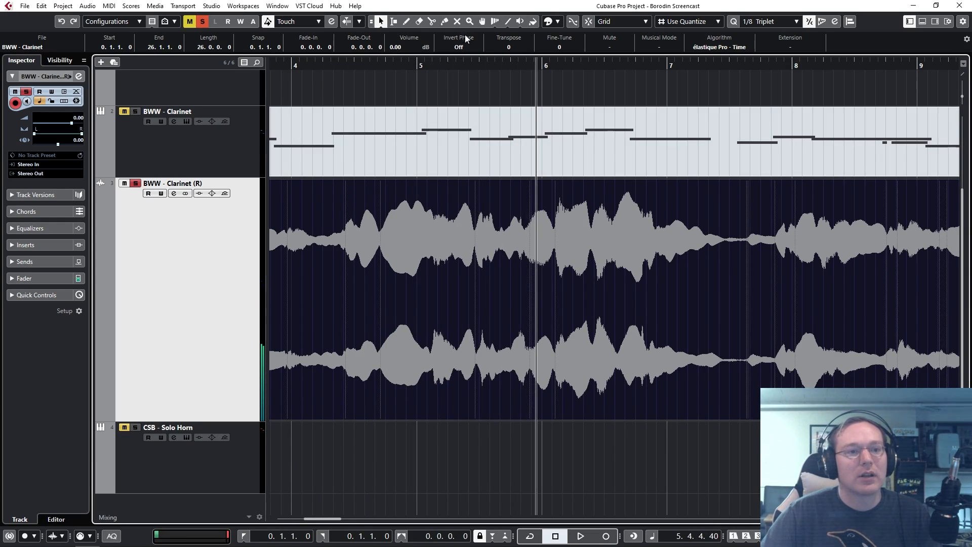
{"action": "left_click_drag", "start_coordinate": [460, 64], "coordinate": [431, 67]}
{"action": "key", "text": "space"}
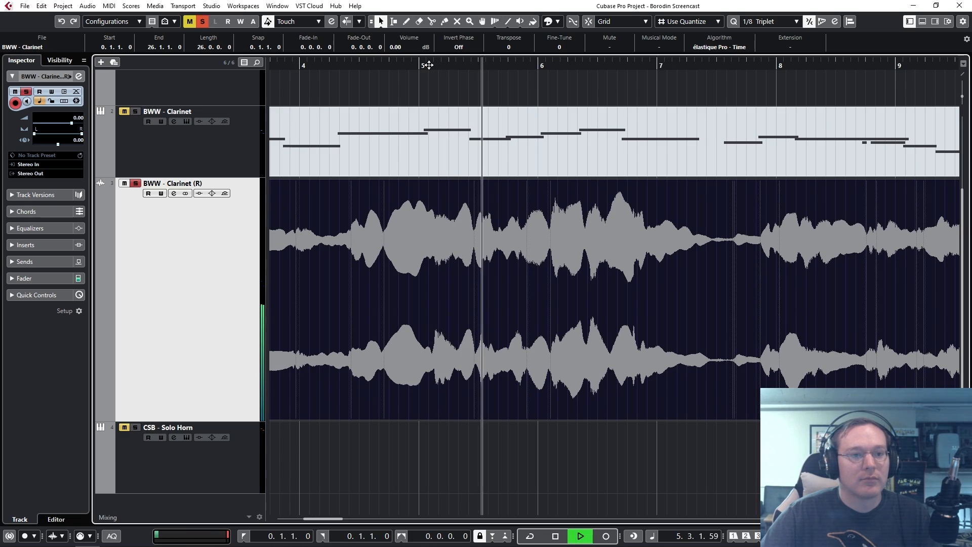
{"action": "key", "text": "space"}
{"action": "left_click", "coordinate": [432, 66]}
{"action": "key", "text": "space"}
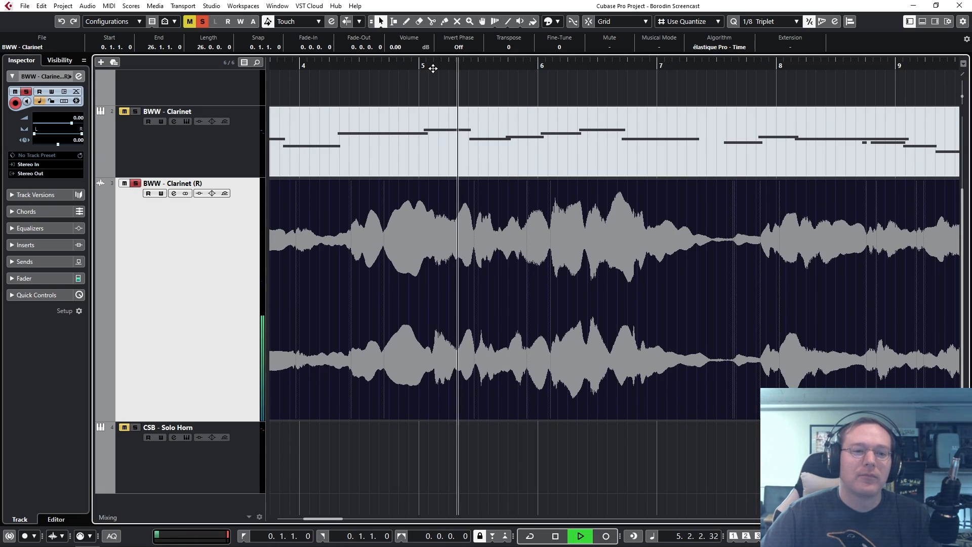
{"action": "key", "text": "space"}
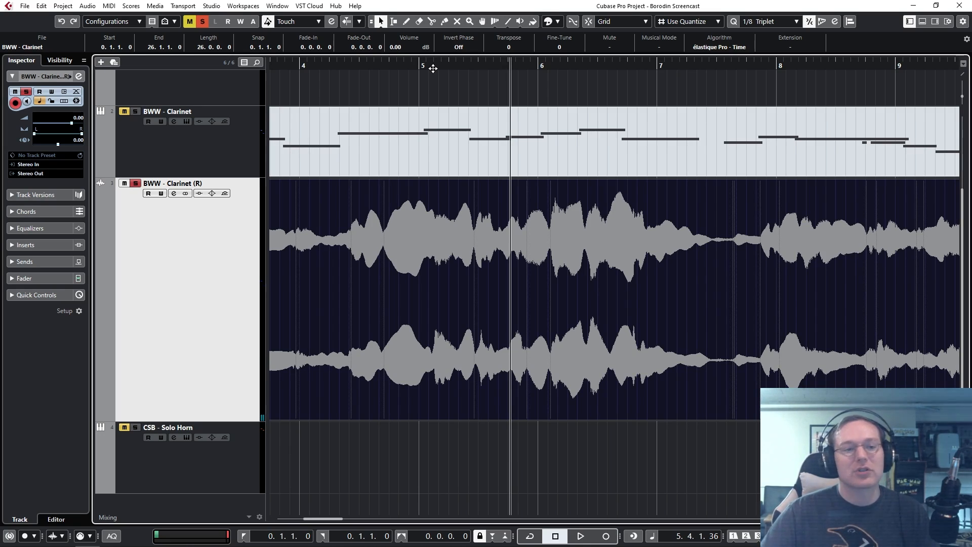
Audition the rendered Clarinet's note changes from about 4.3, replaying the stretch up to 5.4 to locate the timing problem.
{"action": "left_click", "coordinate": [433, 67]}
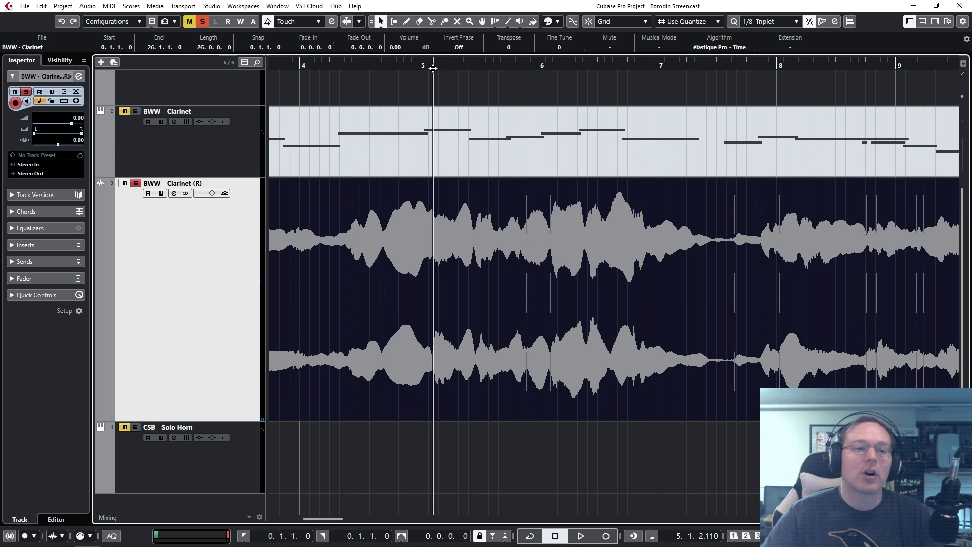
{"action": "left_click_drag", "start_coordinate": [433, 68], "coordinate": [386, 61]}
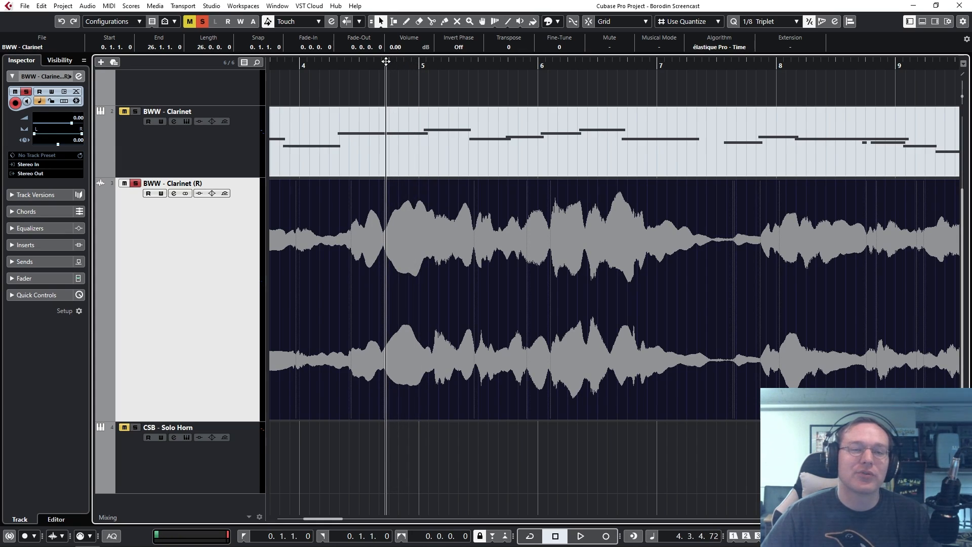
{"action": "key", "text": "space"}
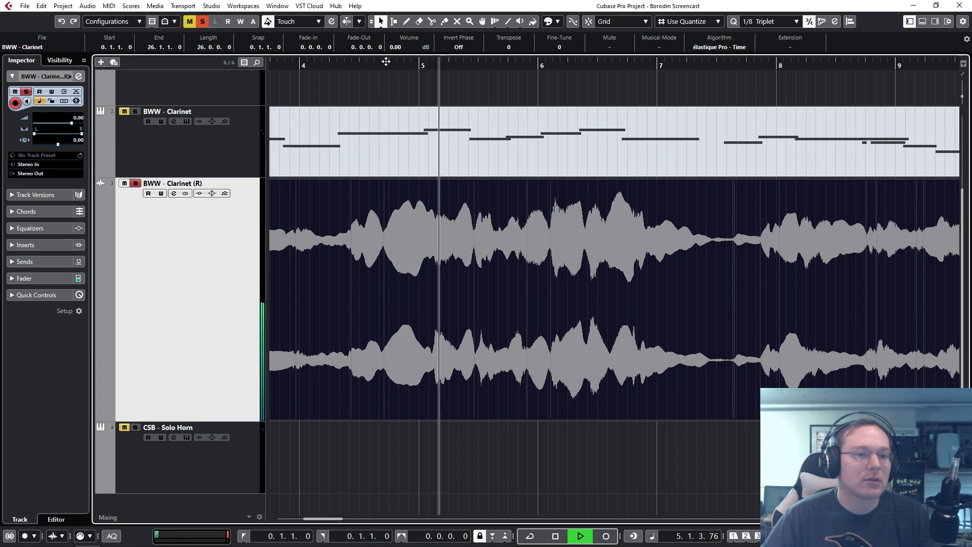
{"action": "key", "text": "space"}
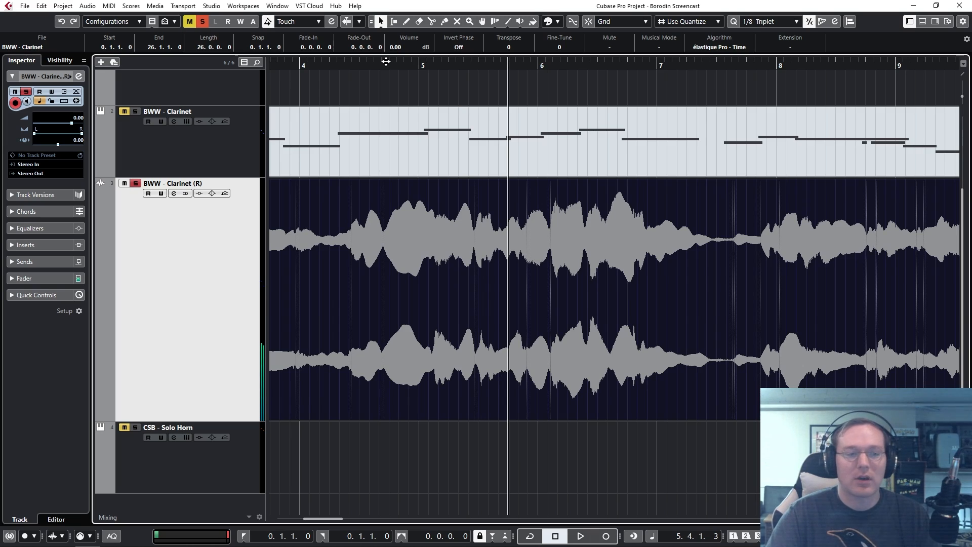
{"action": "key", "text": "KP_Subtract"}
{"action": "key", "text": "space"}
{"action": "key", "text": "space"}
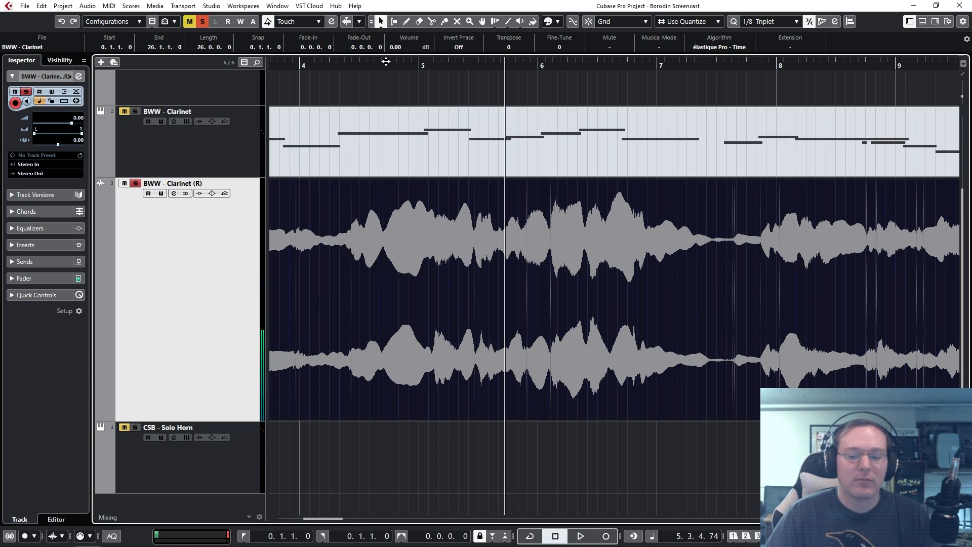
{"action": "key", "text": "KP_Subtract"}
{"action": "key", "text": "space"}
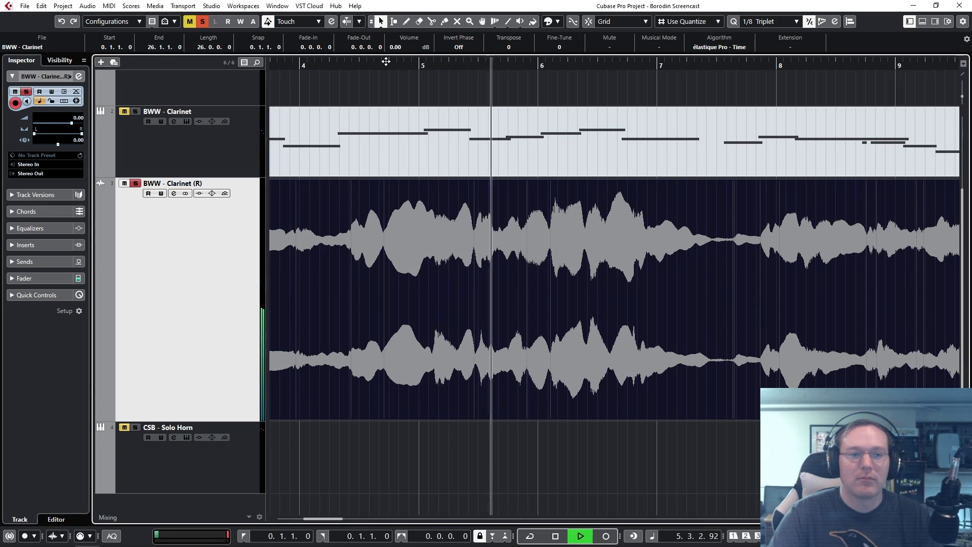
{"action": "key", "text": "space"}
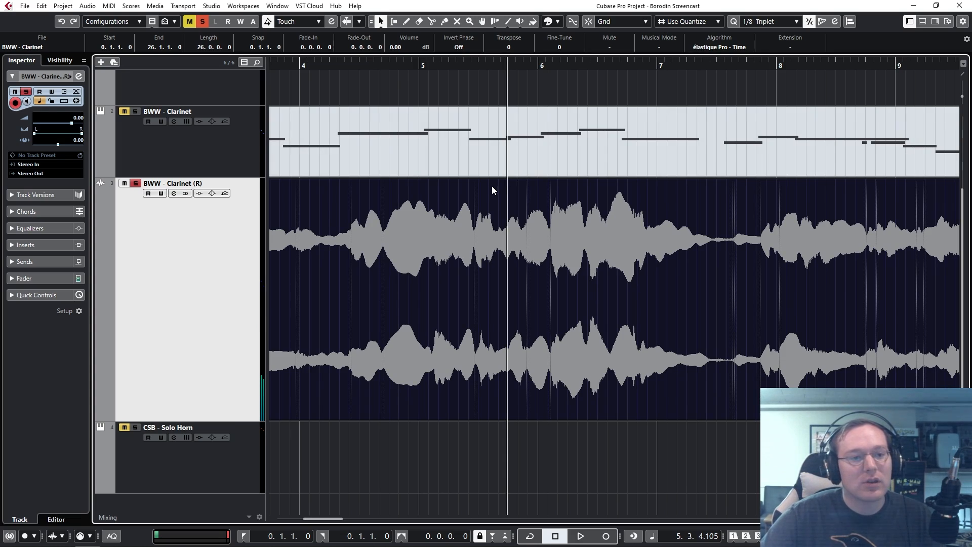
Split the rendered Clarinet audio event at 5.2.4.68 and magnify the area around the cut.
{"action": "key", "text": "3"}
{"action": "left_click", "coordinate": [475, 228]}
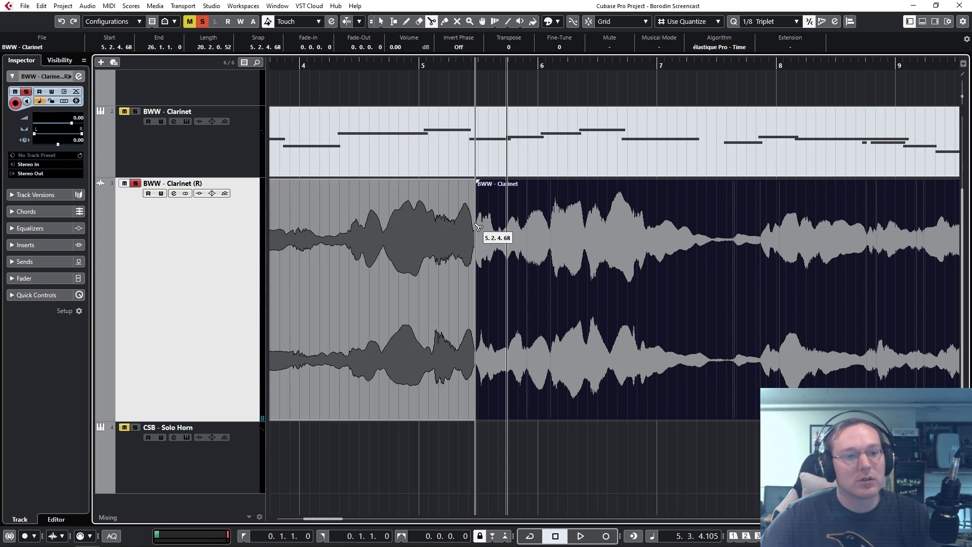
{"action": "key", "text": "1"}
{"action": "left_click", "coordinate": [458, 242]}
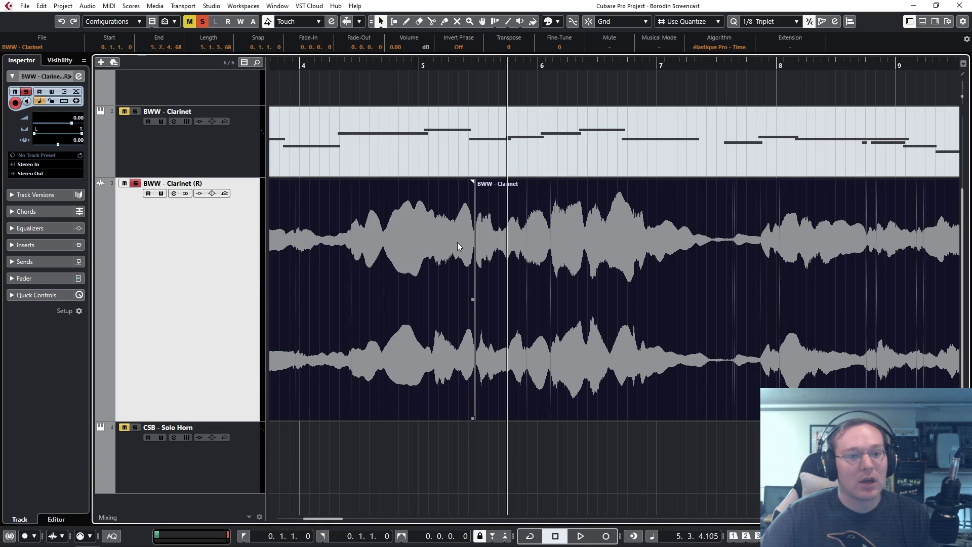
{"action": "key", "text": "h"}
{"action": "key", "text": "h"}
{"action": "key", "text": "h"}
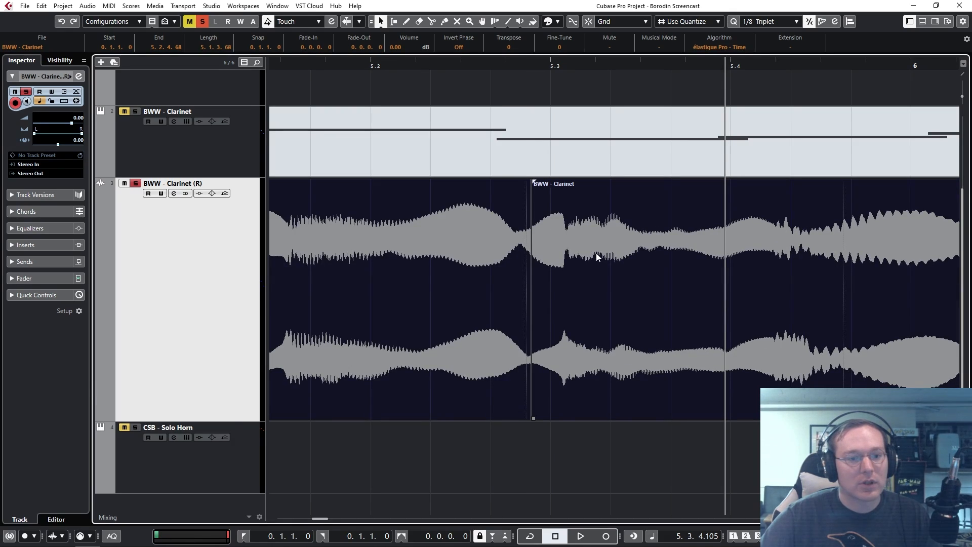
Shift the second Clarinet audio event earlier to 5.2.4.16, crossfade it with the first from 5.2.3.101, and audition the join.
{"action": "left_click_drag", "start_coordinate": [624, 251], "coordinate": [606, 252]}
{"action": "key", "text": "x"}
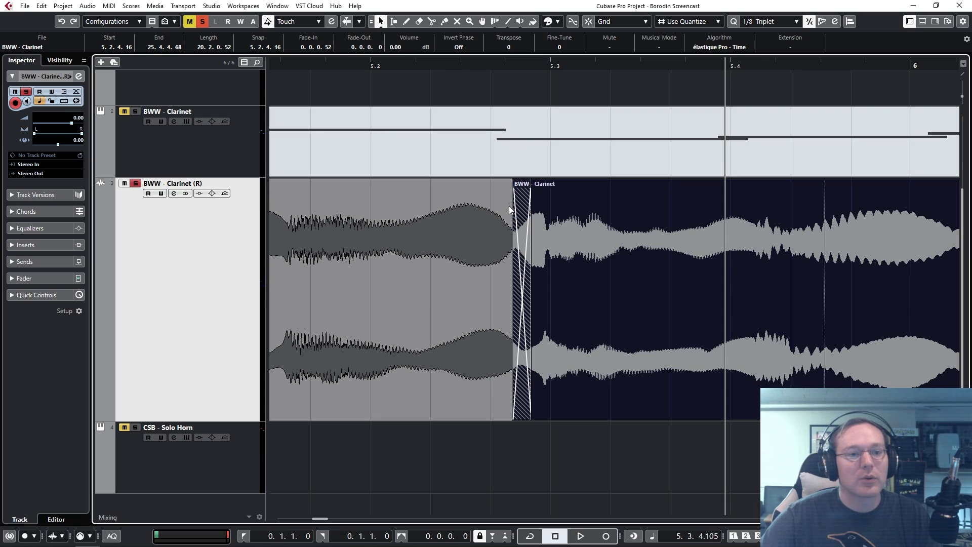
{"action": "left_click_drag", "start_coordinate": [512, 206], "coordinate": [499, 206]}
{"action": "left_click_drag", "start_coordinate": [532, 66], "coordinate": [359, 70]}
{"action": "key", "text": "space"}
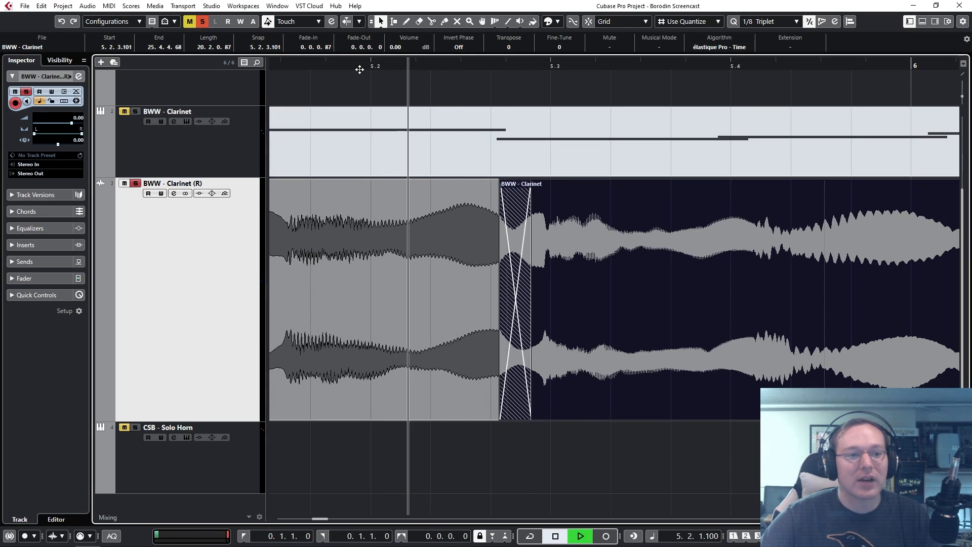
{"action": "key", "text": "space"}
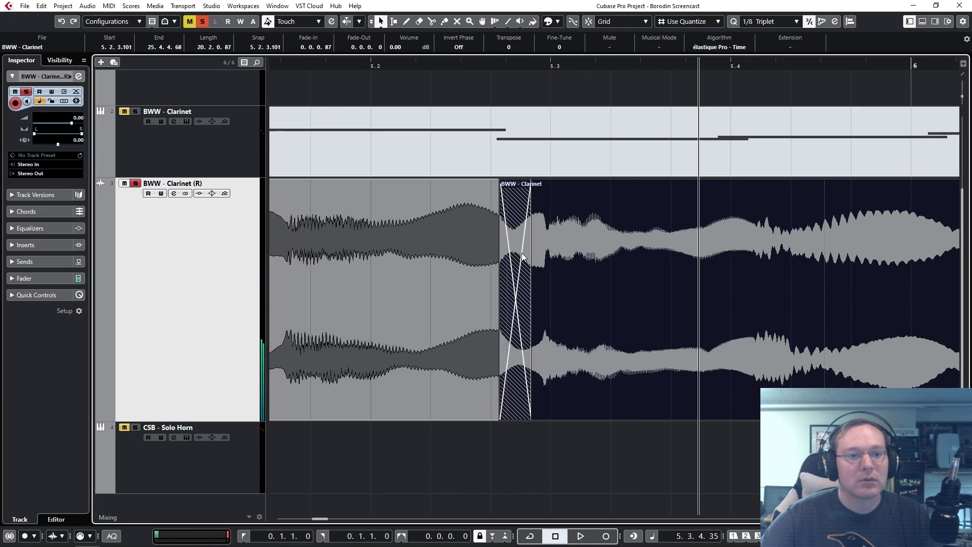
Shorten the crossfade between the two Clarinet audio events to 0.0.0.39 and play back the edited passage.
{"action": "left_click_drag", "start_coordinate": [530, 251], "coordinate": [513, 251]}
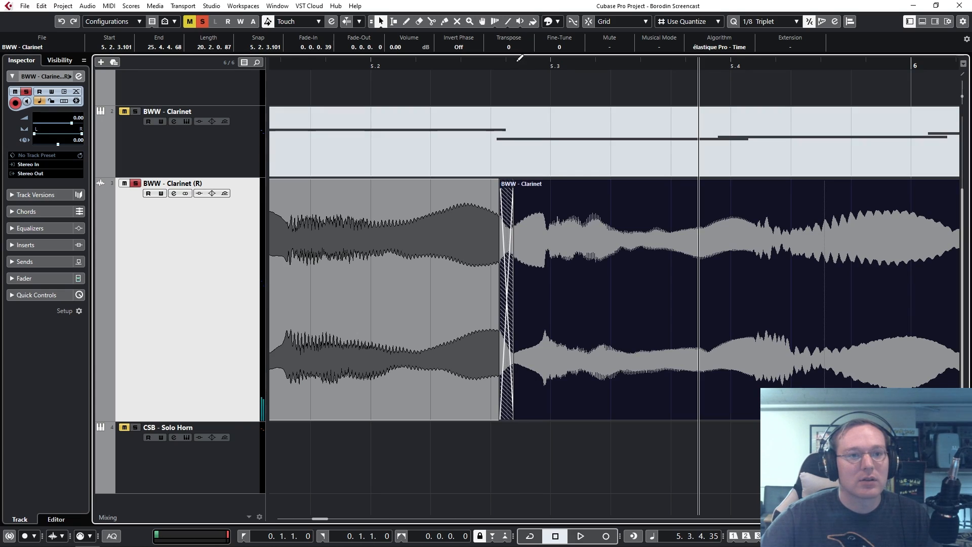
{"action": "left_click_drag", "start_coordinate": [517, 61], "coordinate": [380, 61]}
{"action": "key", "text": "space"}
{"action": "key", "text": "space"}
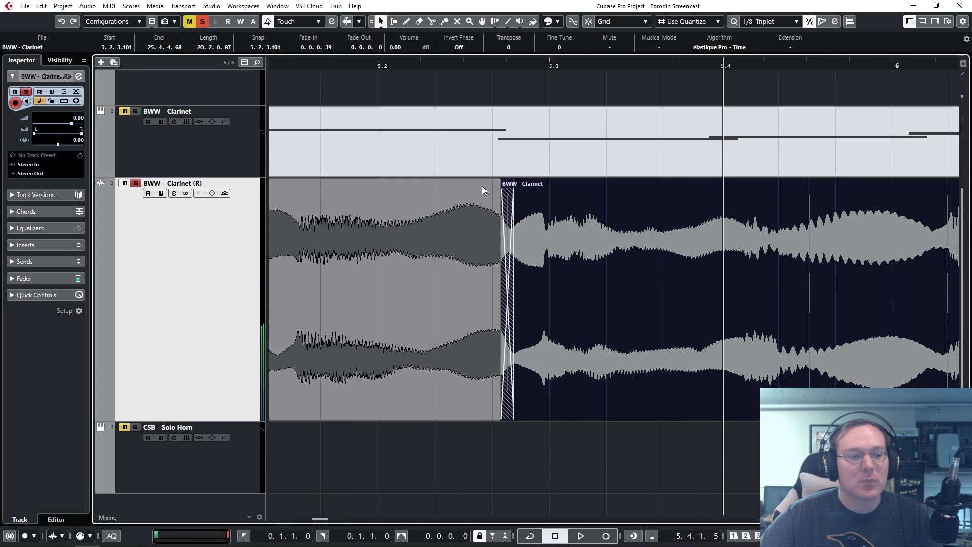
{"action": "scroll", "coordinate": [484, 190], "scroll_direction": "down", "scroll_amount": 4}
{"action": "left_click", "coordinate": [297, 65]}
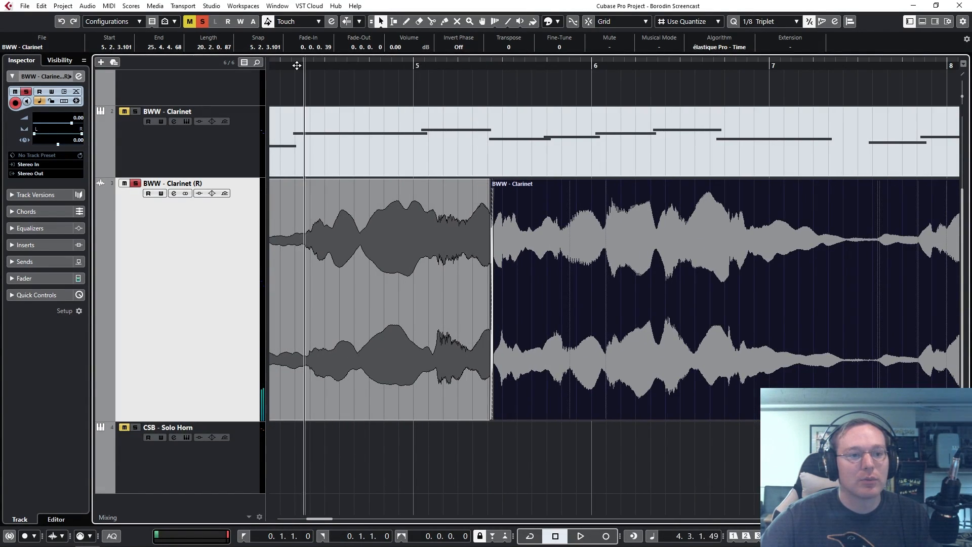
{"action": "key", "text": "space"}
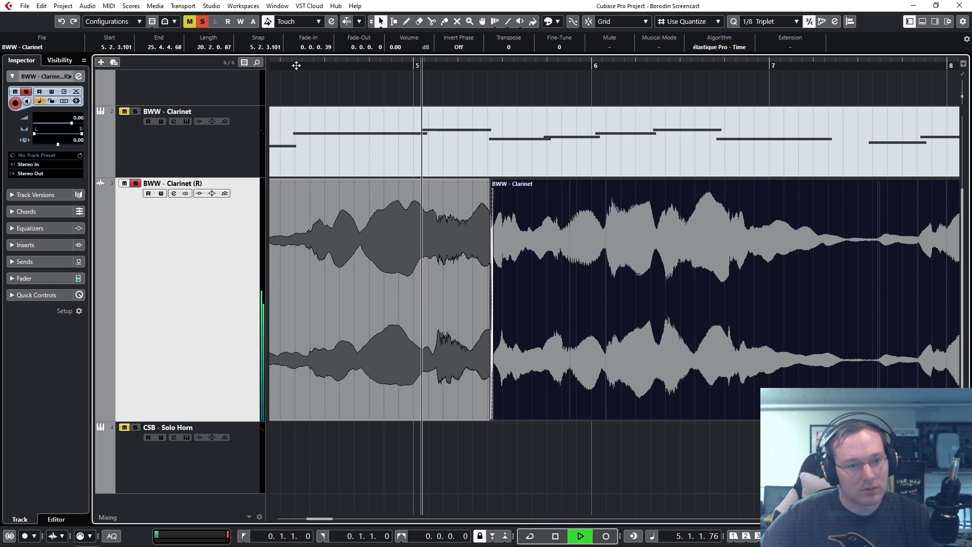
{"action": "key", "text": "space"}
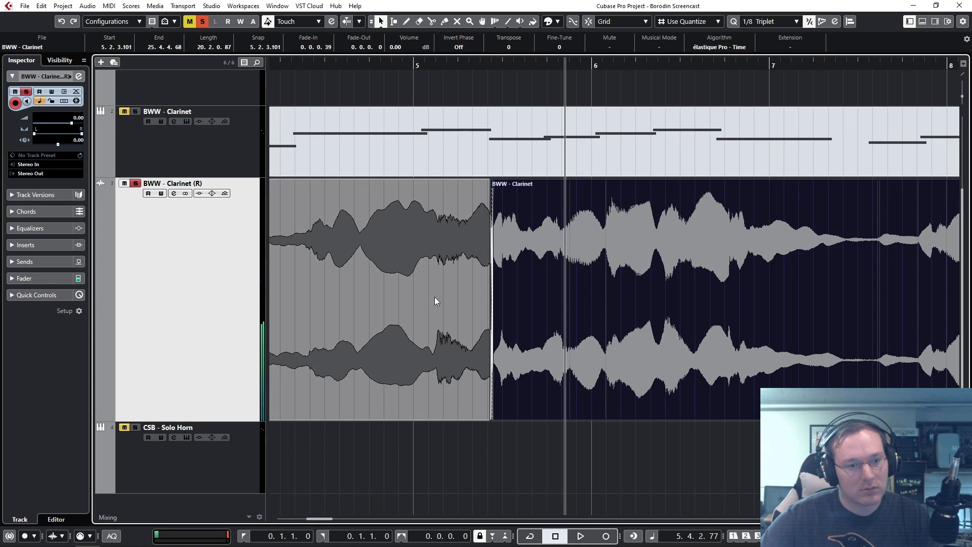
Listen to the rendered Clarinet from just before bar 6 to about bar 8, replaying the phrase around bars 6 and 7.
{"action": "scroll", "coordinate": [446, 295], "scroll_direction": "down", "scroll_amount": 5}
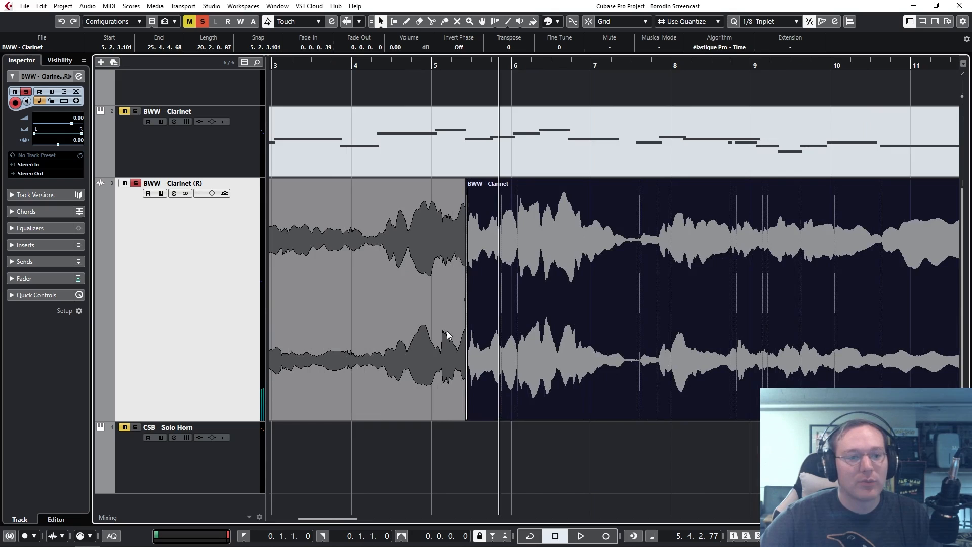
{"action": "scroll", "coordinate": [444, 331], "scroll_direction": "down", "scroll_amount": 2}
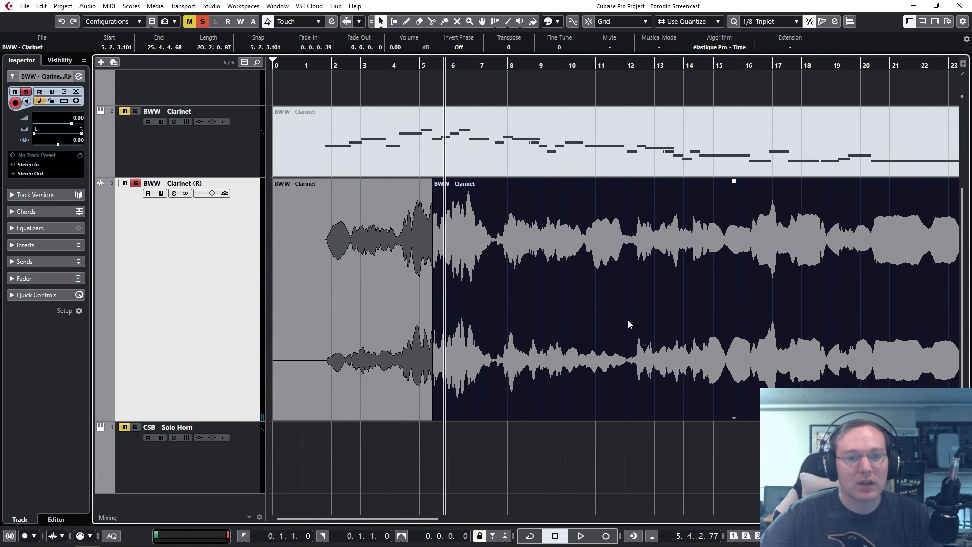
{"action": "key", "text": "space"}
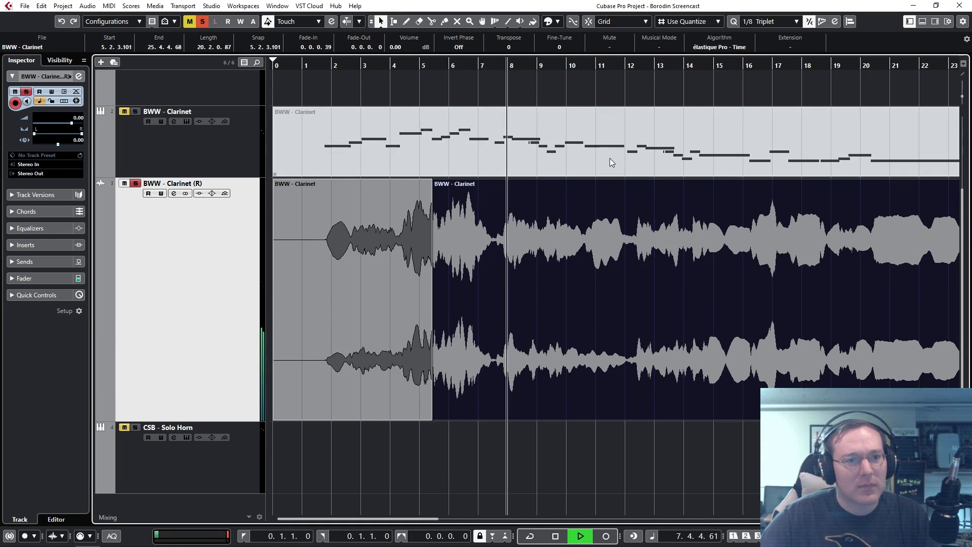
{"action": "key", "text": "space"}
{"action": "left_click_drag", "start_coordinate": [464, 64], "coordinate": [401, 100]}
{"action": "key", "text": "space"}
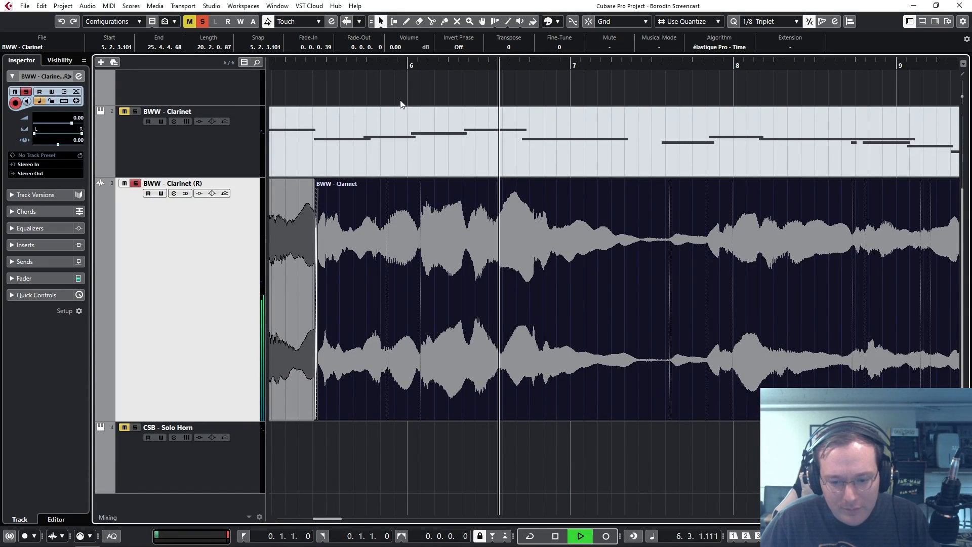
{"action": "key", "text": "space"}
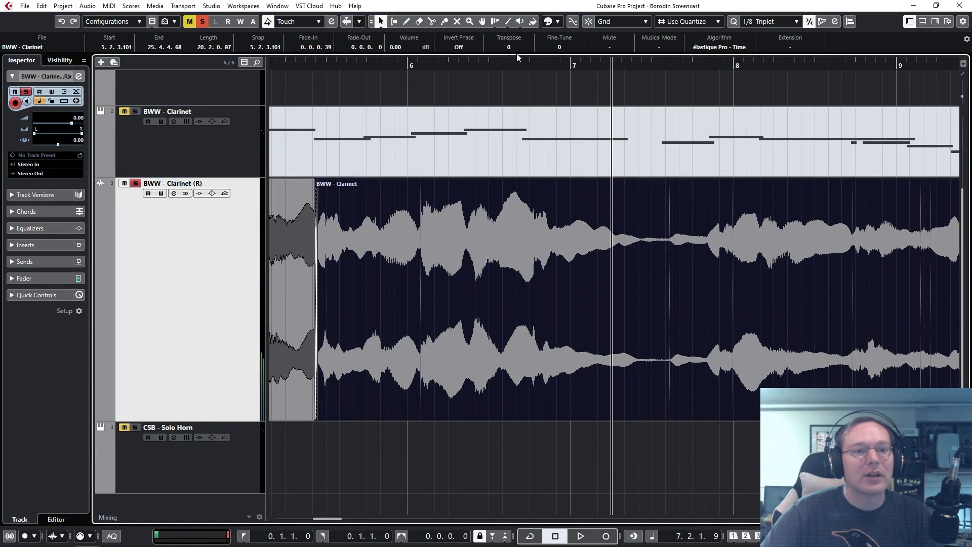
{"action": "left_click", "coordinate": [366, 71]}
{"action": "key", "text": "space"}
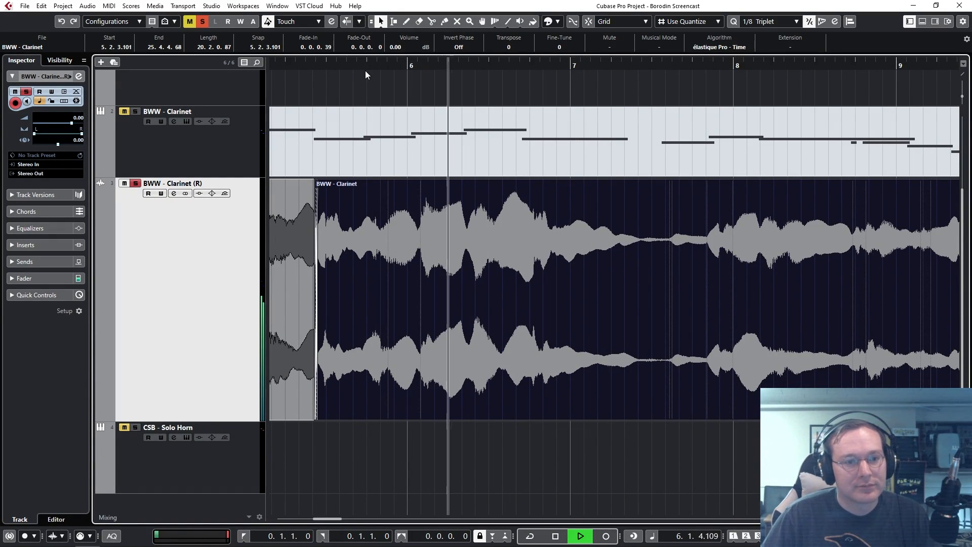
{"action": "key", "text": "space"}
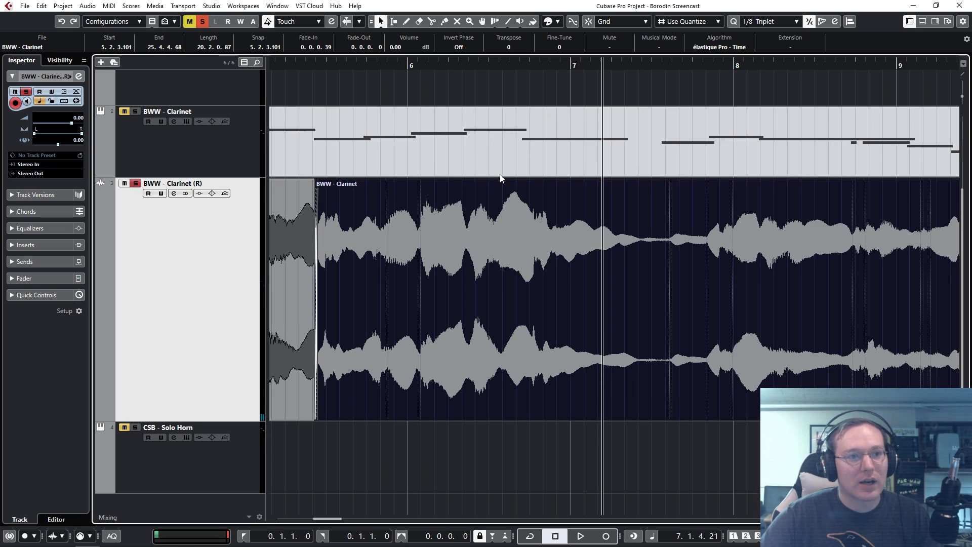
Draw a narrow V-shaped volume envelope dip on the second rendered Clarinet event, between bars 6 and 7, reaching about a quarter of the way down.
{"action": "left_click", "coordinate": [406, 21]}
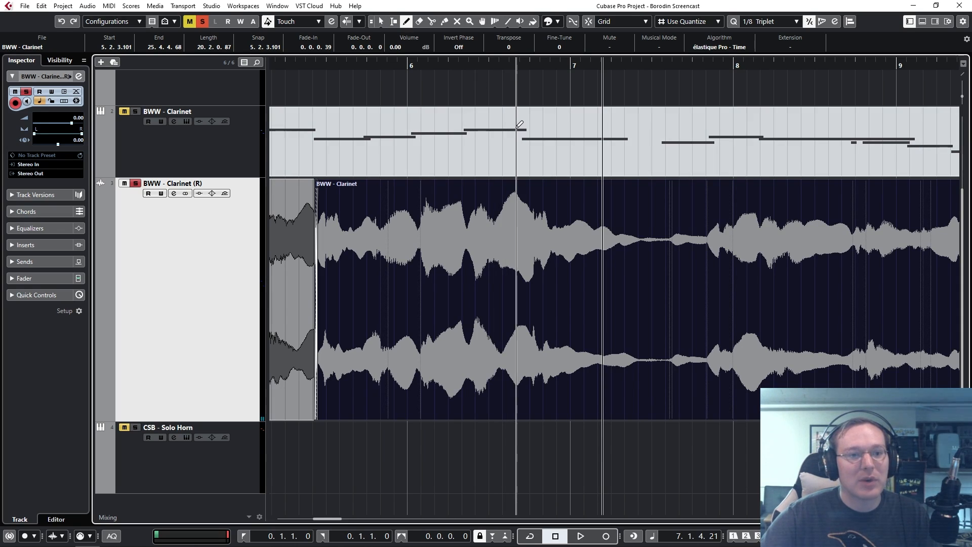
{"action": "left_click", "coordinate": [493, 180]}
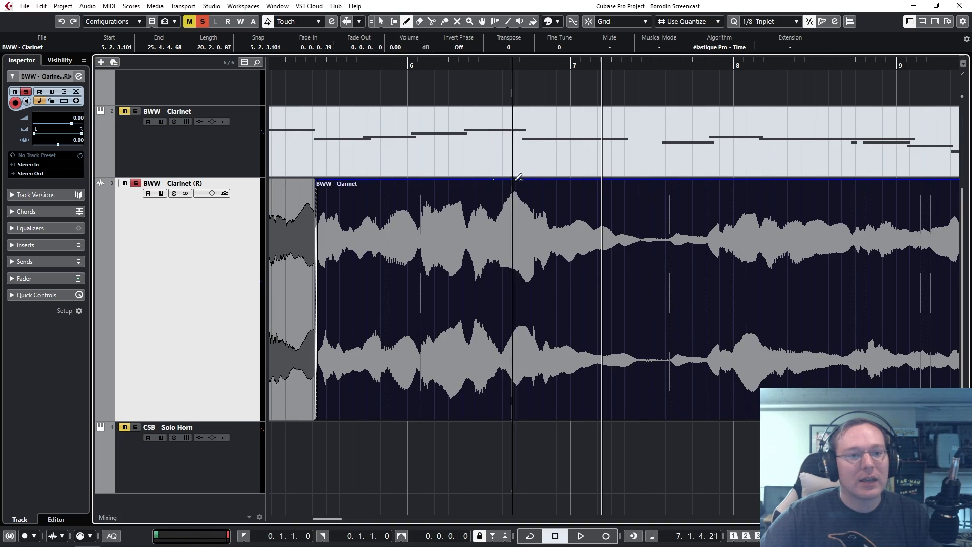
{"action": "left_click", "coordinate": [532, 180]}
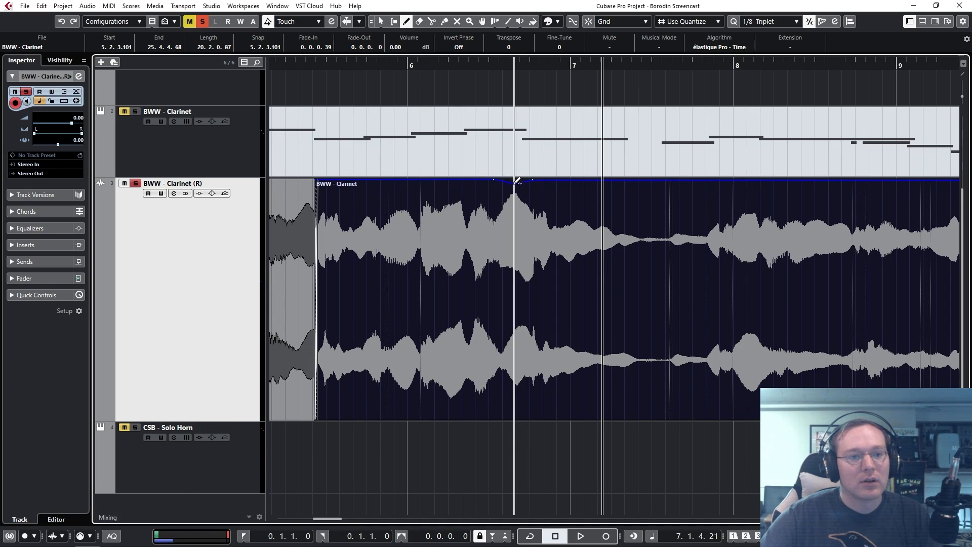
{"action": "left_click_drag", "start_coordinate": [517, 180], "coordinate": [517, 241]}
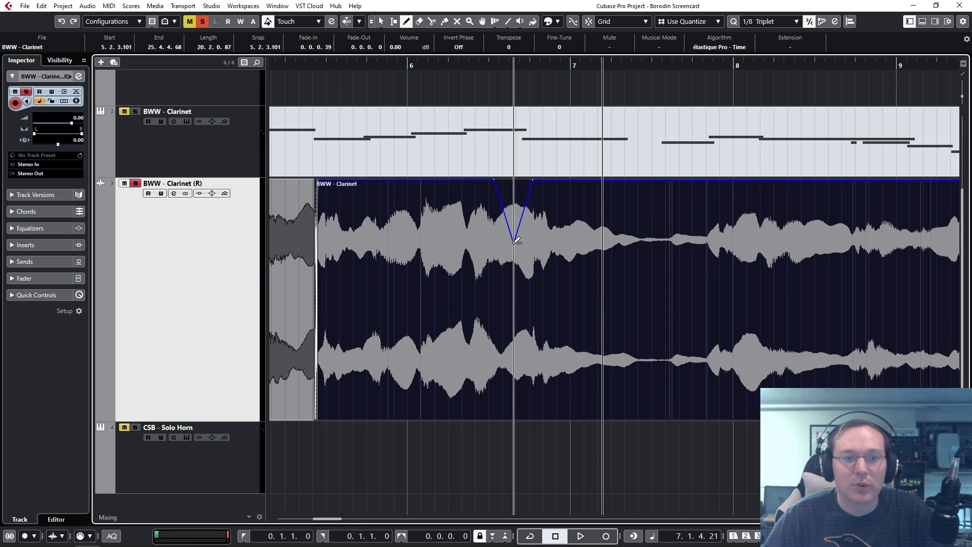
{"action": "key", "text": "1"}
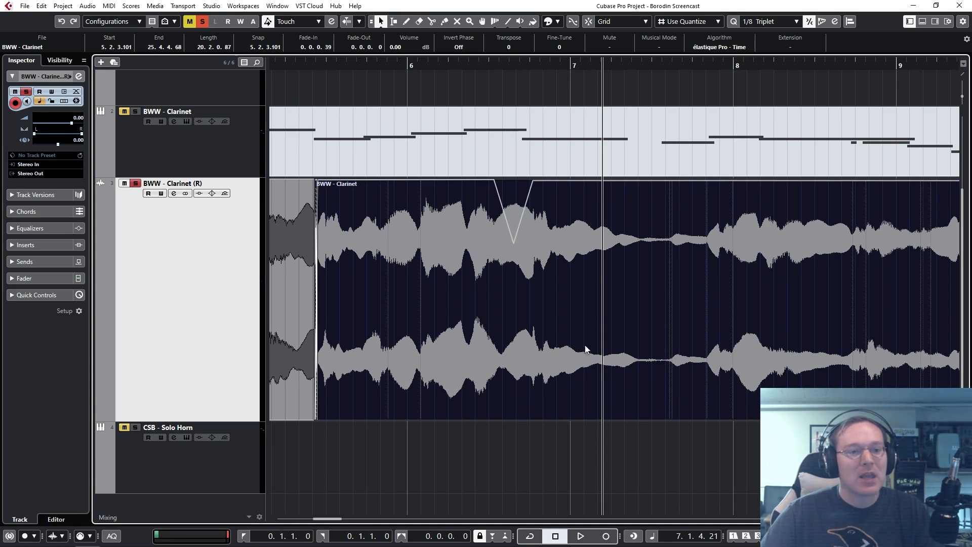
Set the second rendered Clarinet event's volume to 0.04 dB, show the whole arrangement up to bar 25, and deselect the event.
{"action": "key", "text": "g"}
{"action": "key", "text": "g"}
{"action": "key", "text": "g"}
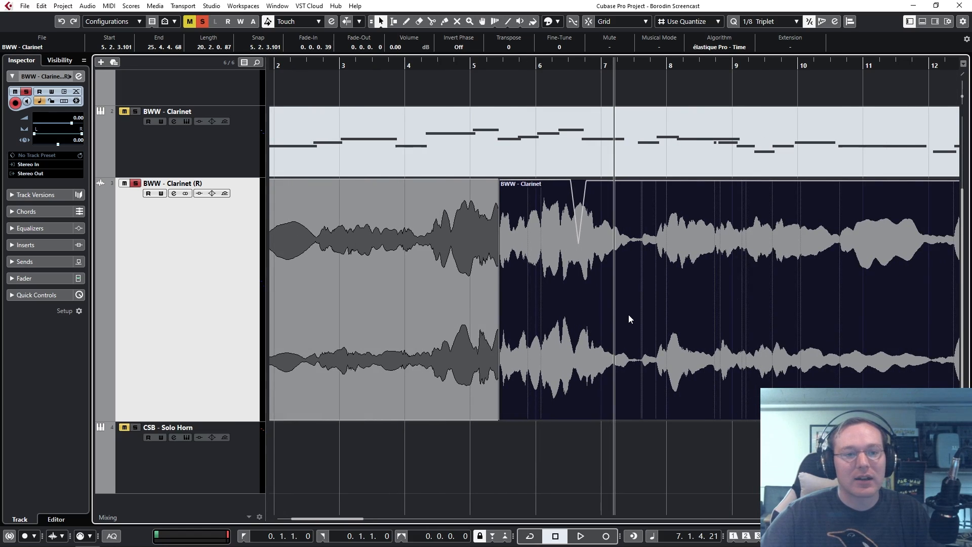
{"action": "key", "text": "g"}
{"action": "key", "text": "g"}
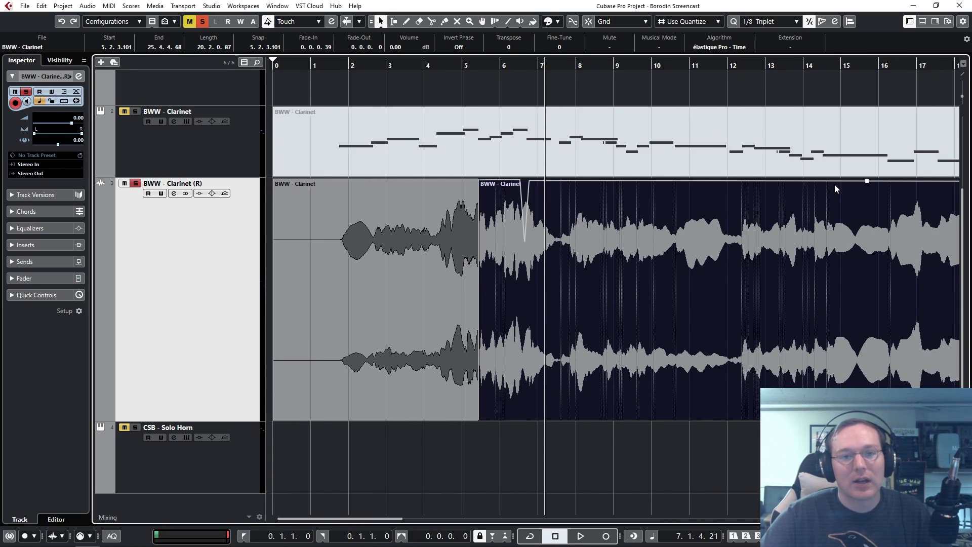
{"action": "left_click_drag", "start_coordinate": [866, 179], "coordinate": [842, 180]}
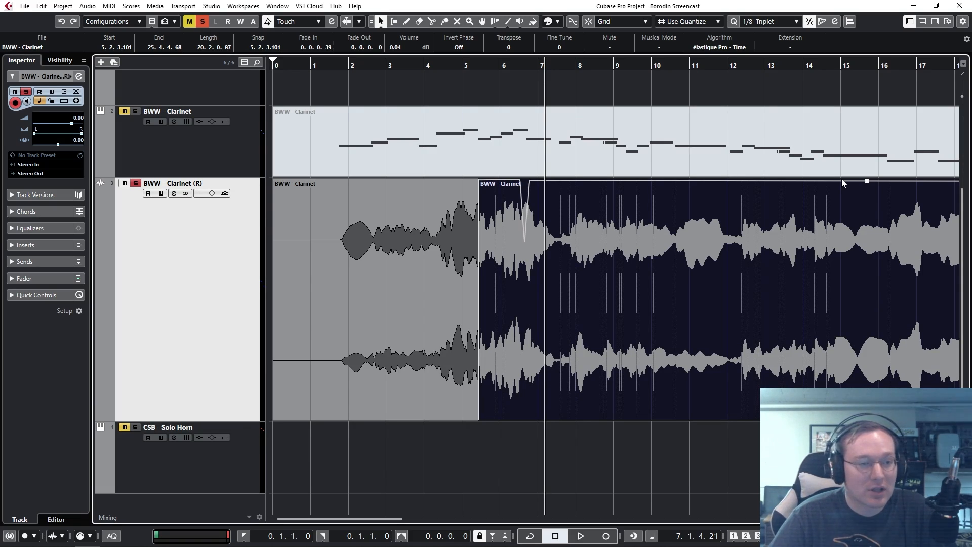
{"action": "key", "text": "g"}
{"action": "key", "text": "g"}
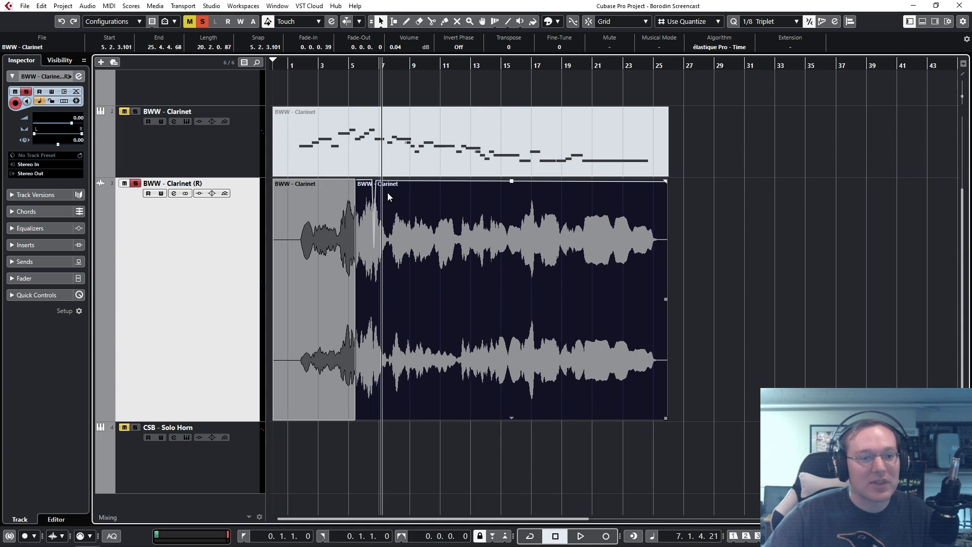
{"action": "left_click", "coordinate": [709, 222]}
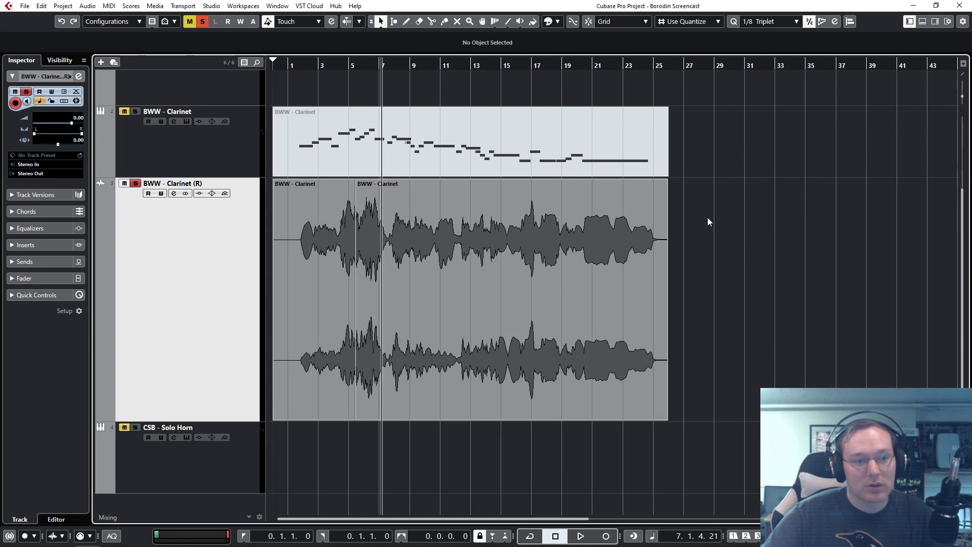
Turn off solo on the rendered Clarinet track and resize all tracks to a uniform medium height.
{"action": "left_click", "coordinate": [135, 184]}
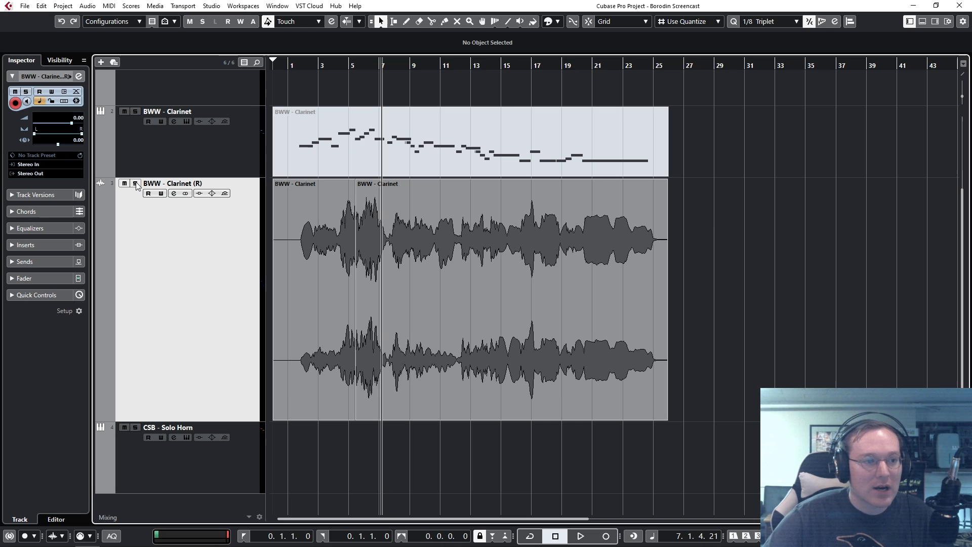
{"action": "key", "text": "shift+g"}
{"action": "key", "text": "shift+g"}
{"action": "key", "text": "shift+g"}
{"action": "key", "text": "shift+g"}
{"action": "key", "text": "shift+g"}
{"action": "key", "text": "shift+g"}
{"action": "key", "text": "shift+g"}
{"action": "key", "text": "shift+g"}
{"action": "key", "text": "shift+g"}
{"action": "key", "text": "shift+g"}
{"action": "key", "text": "shift+g"}
{"action": "key", "text": "shift+g"}
{"action": "key", "text": "shift+g"}
{"action": "key", "text": "shift+g"}
{"action": "key", "text": "shift+g"}
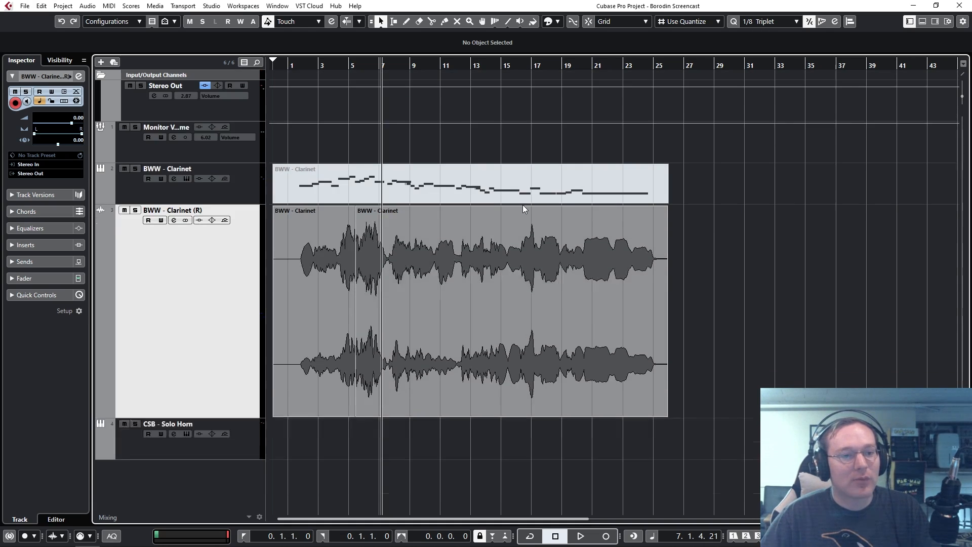
{"action": "key", "text": "shift+g"}
{"action": "key", "text": "shift+g"}
{"action": "key", "text": "shift+g"}
{"action": "key", "text": "shift+g"}
{"action": "key", "text": "shift+g"}
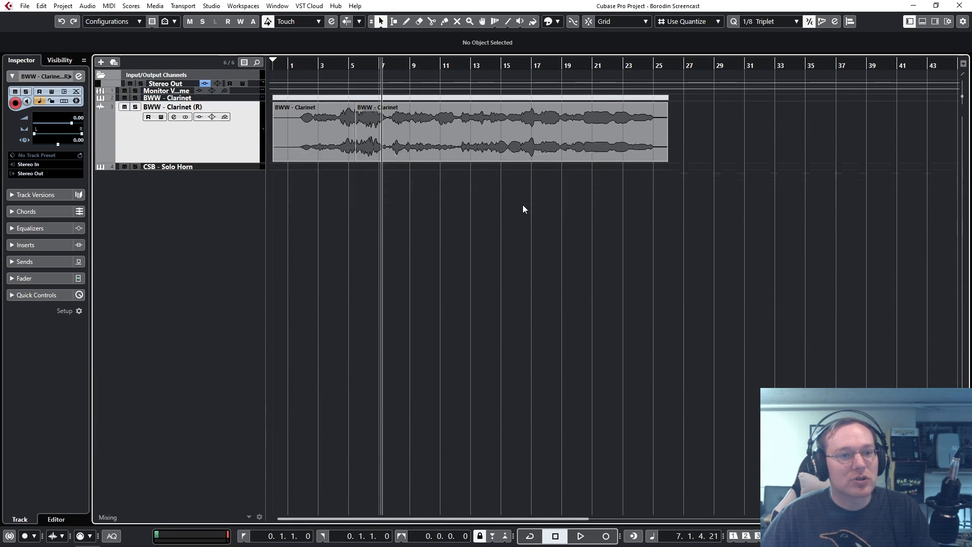
{"action": "key", "text": "shift+h"}
{"action": "key", "text": "shift+h"}
{"action": "key", "text": "shift+h"}
{"action": "key", "text": "shift+h"}
{"action": "key", "text": "shift+h"}
{"action": "key", "text": "shift+h"}
{"action": "key", "text": "shift+h"}
{"action": "key", "text": "shift+h"}
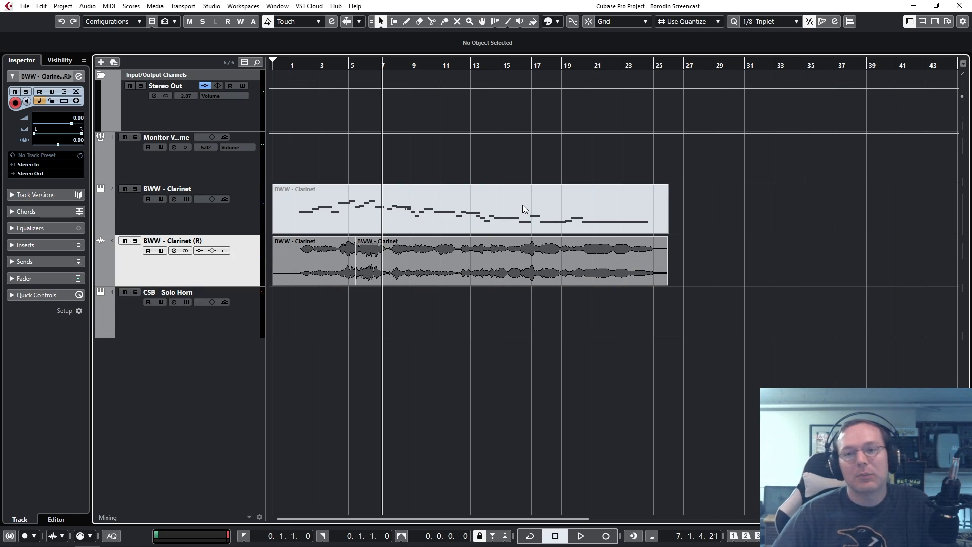